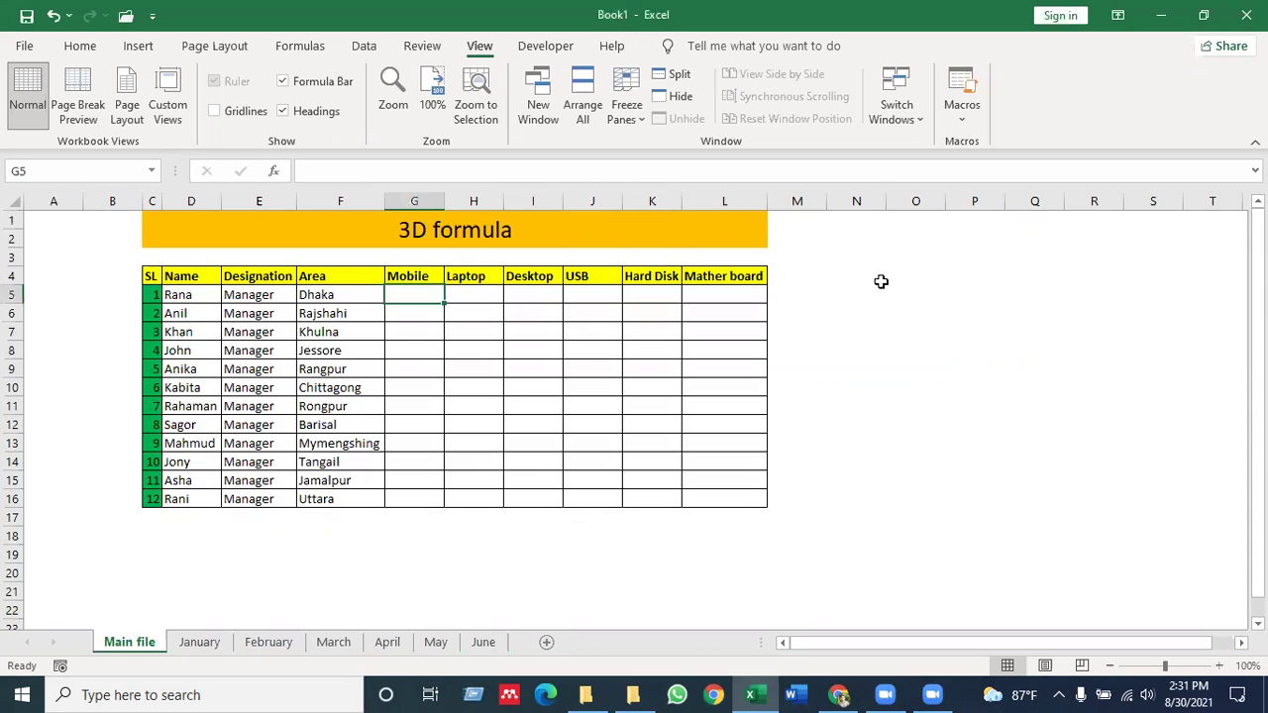
Auto-fit the Designation column's width on the January sheet.
left_click(413, 347)
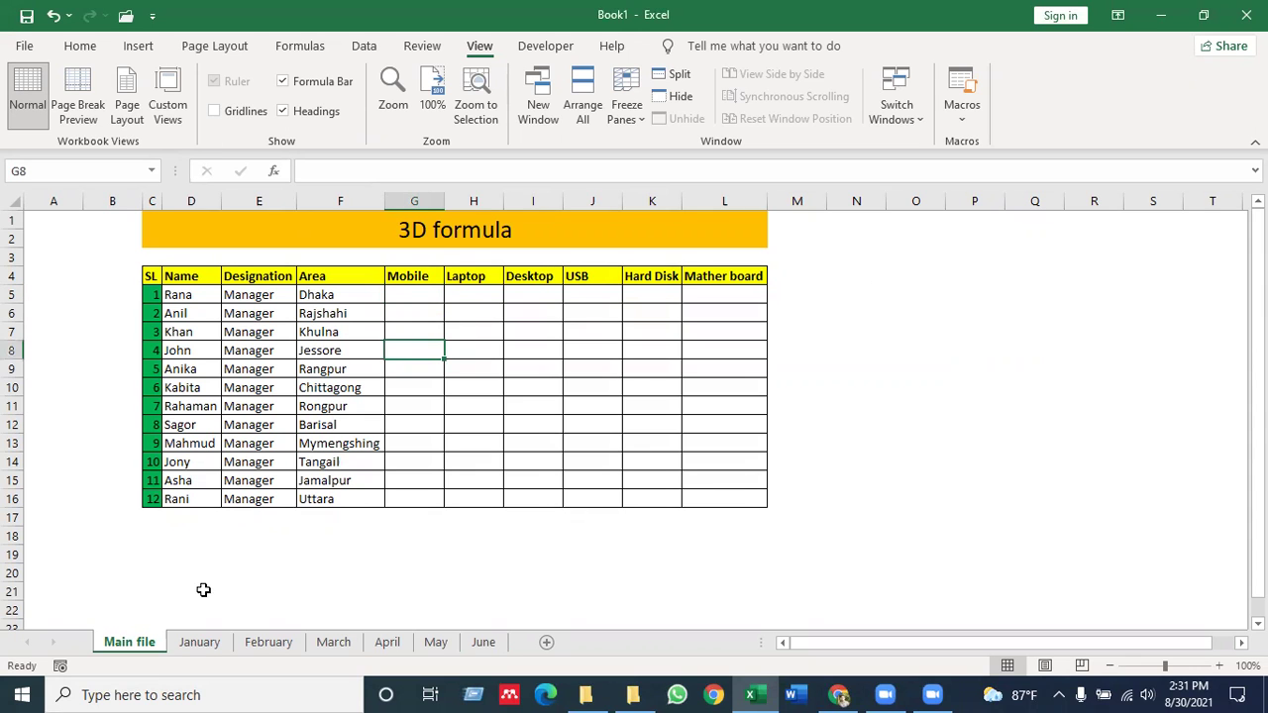
left_click(199, 642)
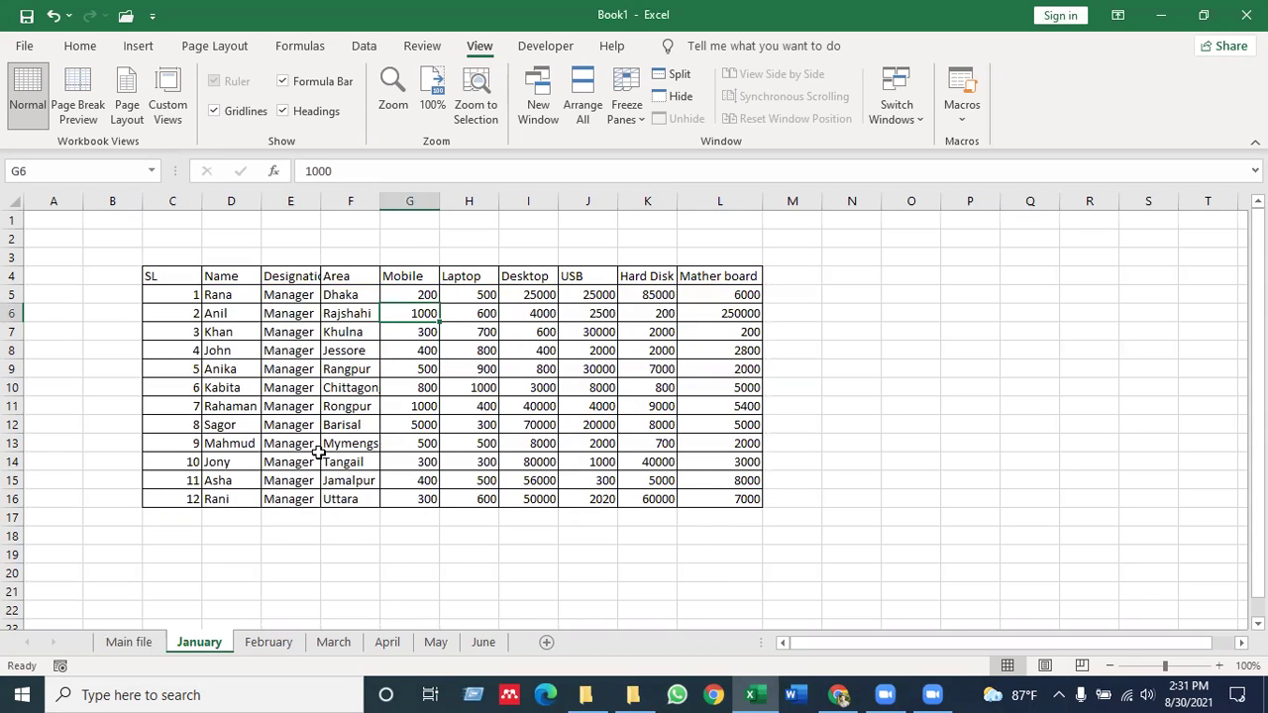
double_click(321, 198)
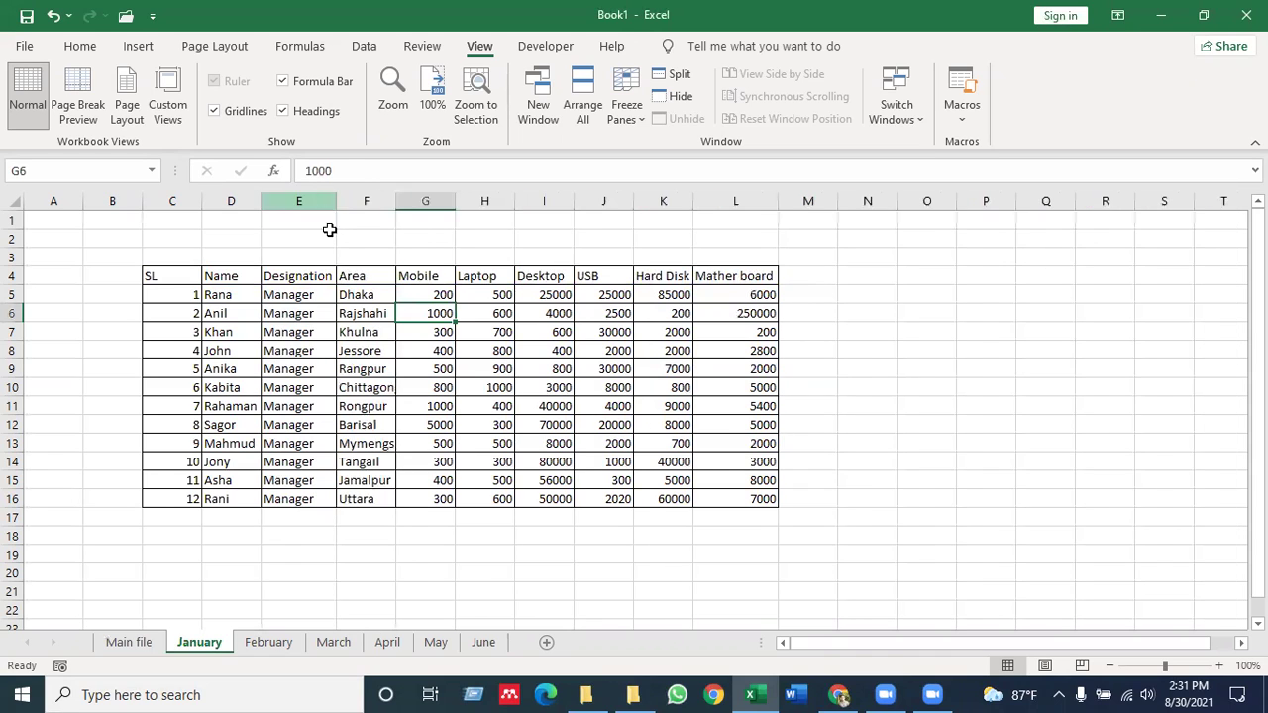
Examine the first record and the Mobile to Mather board figures in the January sheet's table.
left_click(225, 294)
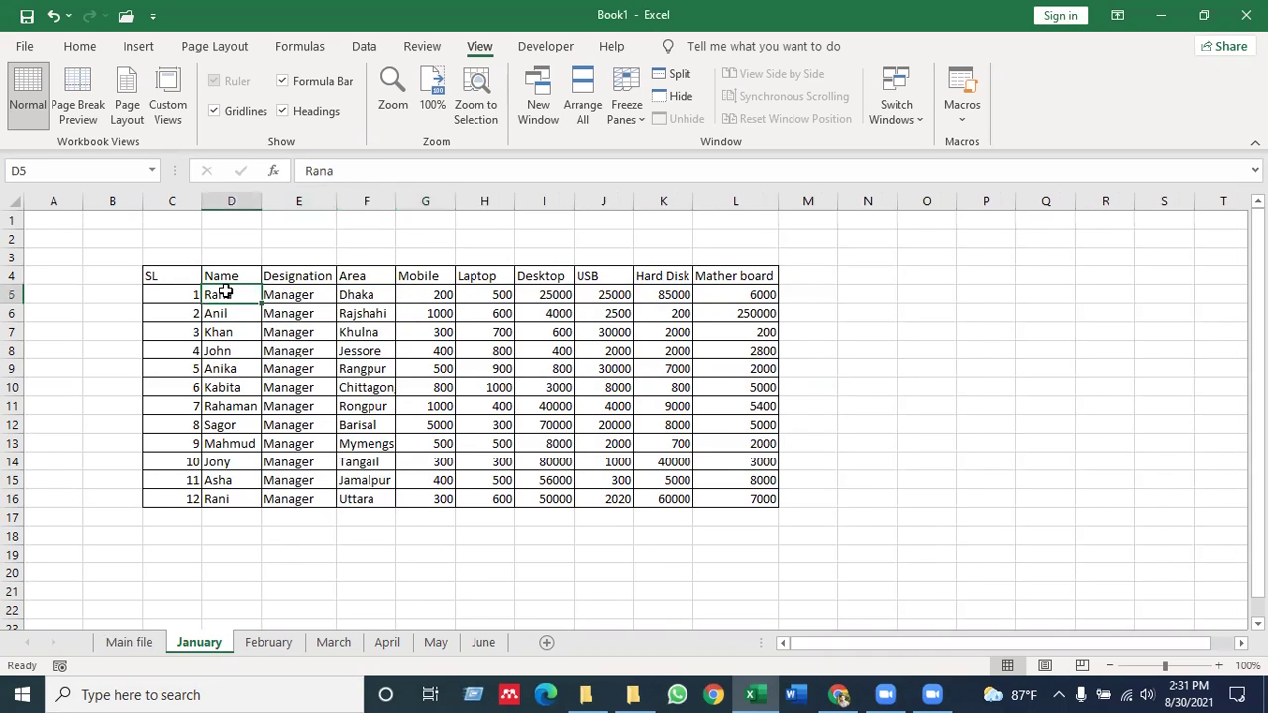
key("Right")
key("Right")
key("Right")
key("Right")
key("Right")
key("Right")
key("Right")
key("Right")
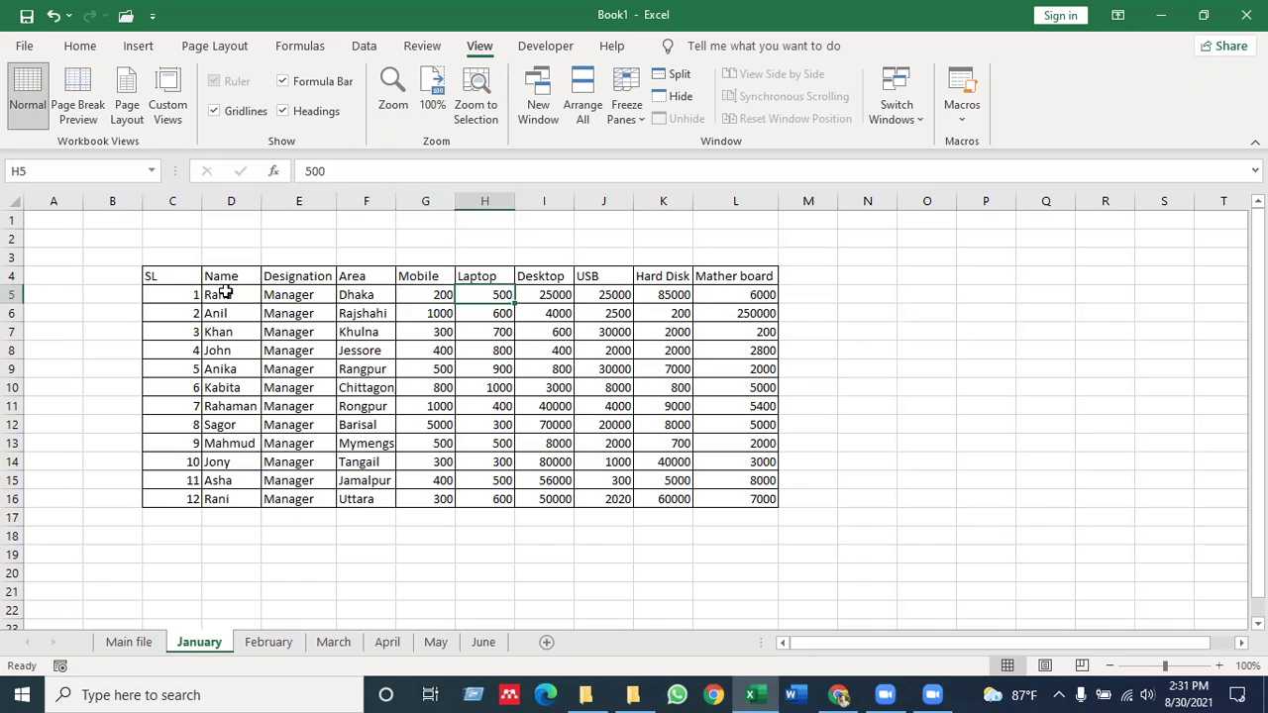
key("Right")
key("Left")
key("Left")
key("Left")
key("Left")
key("Left")
key("Left")
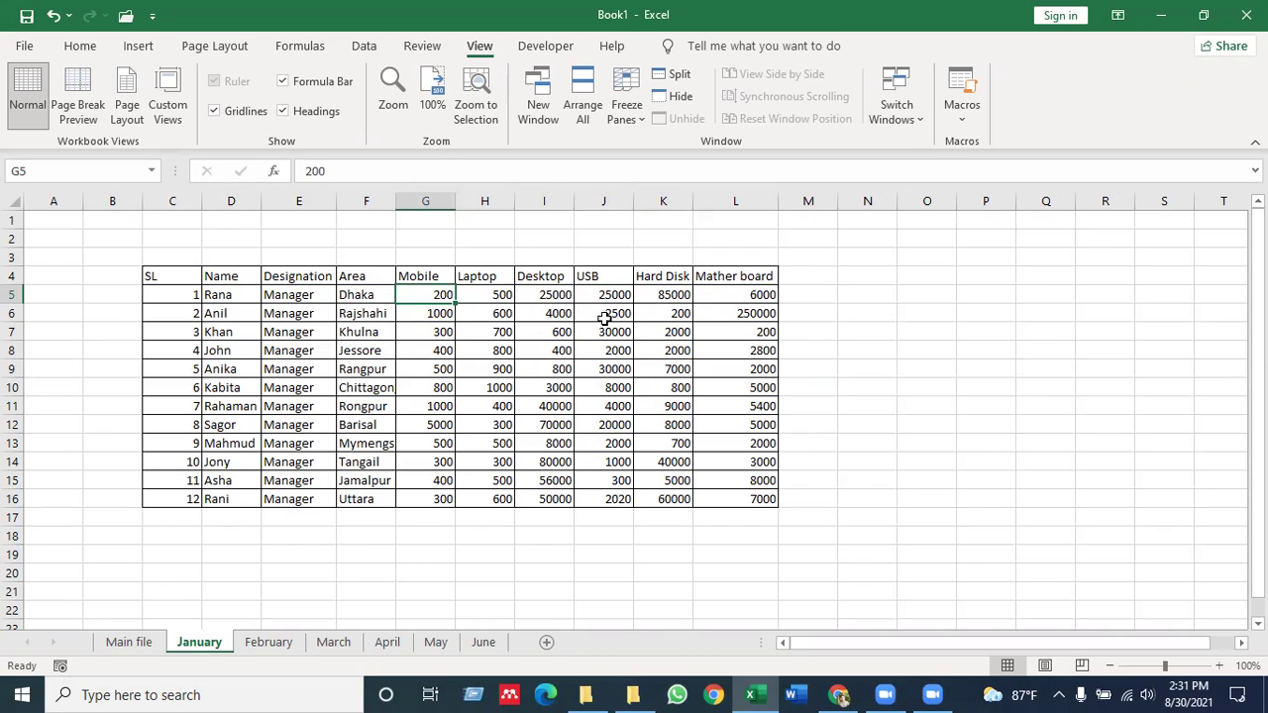
left_click_drag(425, 292, 742, 492)
left_click(612, 400)
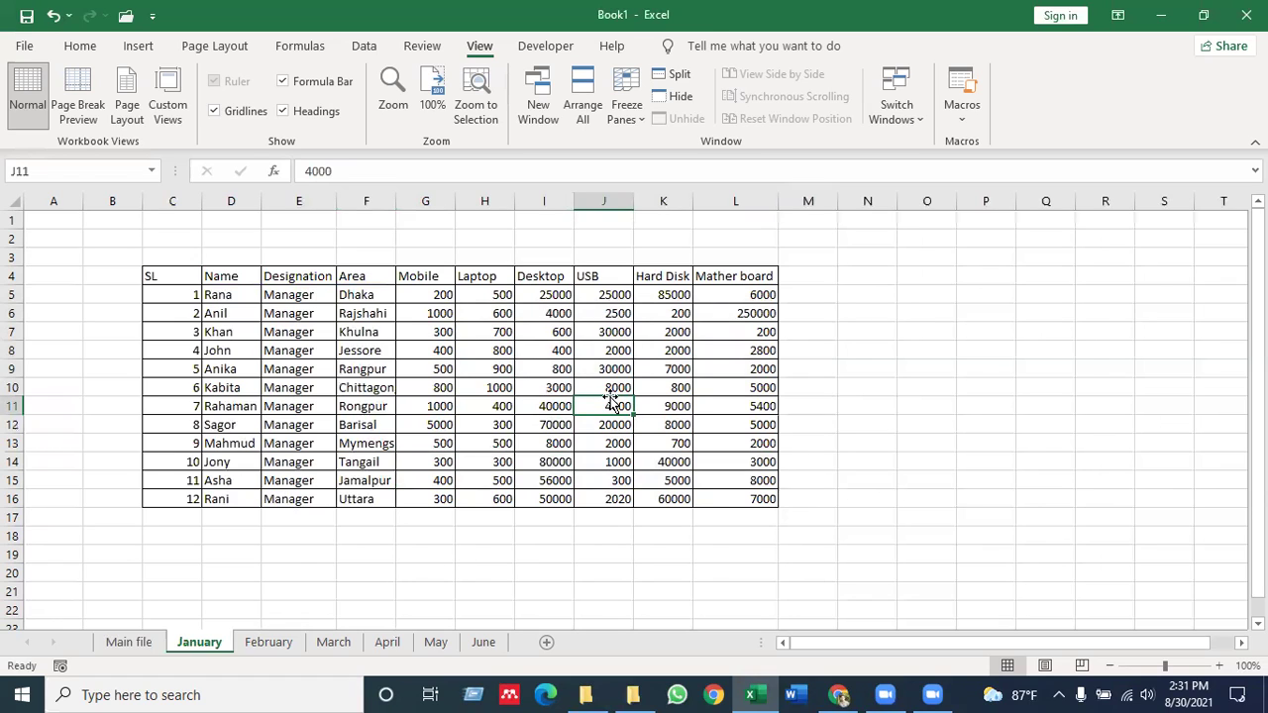
Look through the monthly sheets from January to June and compare the layout of their tables.
left_click(263, 644)
left_click(332, 642)
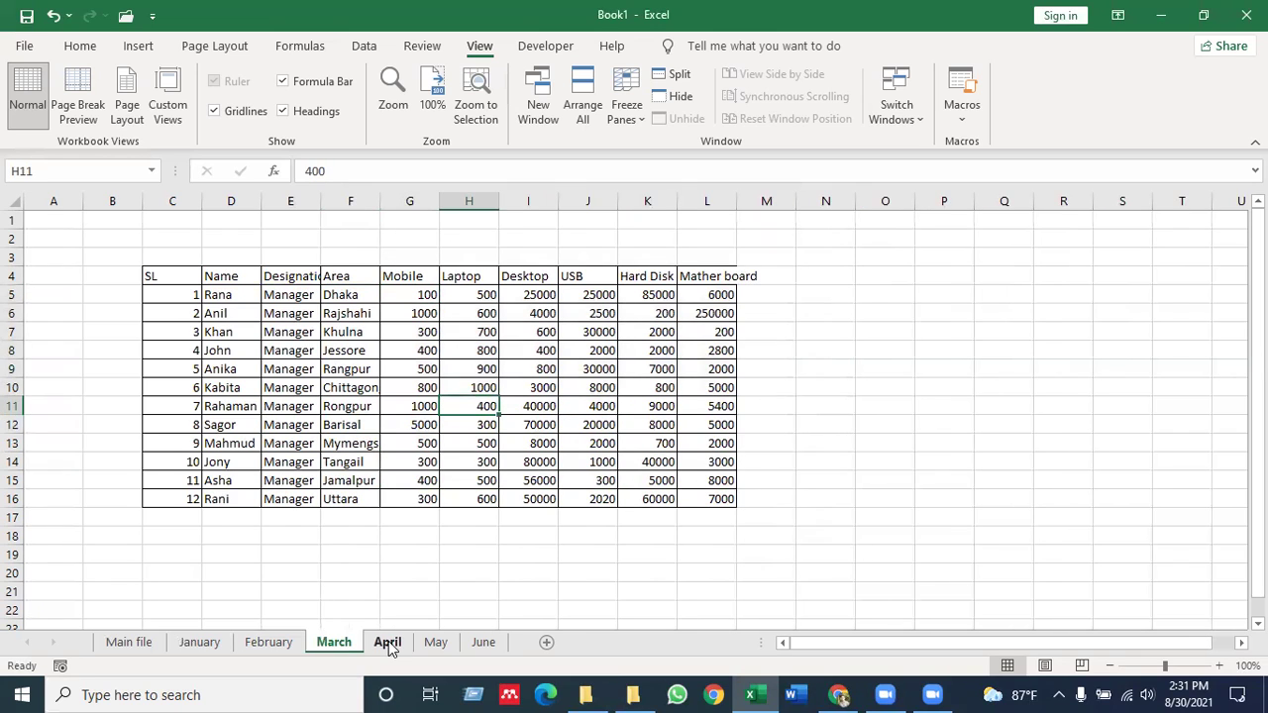
left_click(387, 641)
left_click(436, 641)
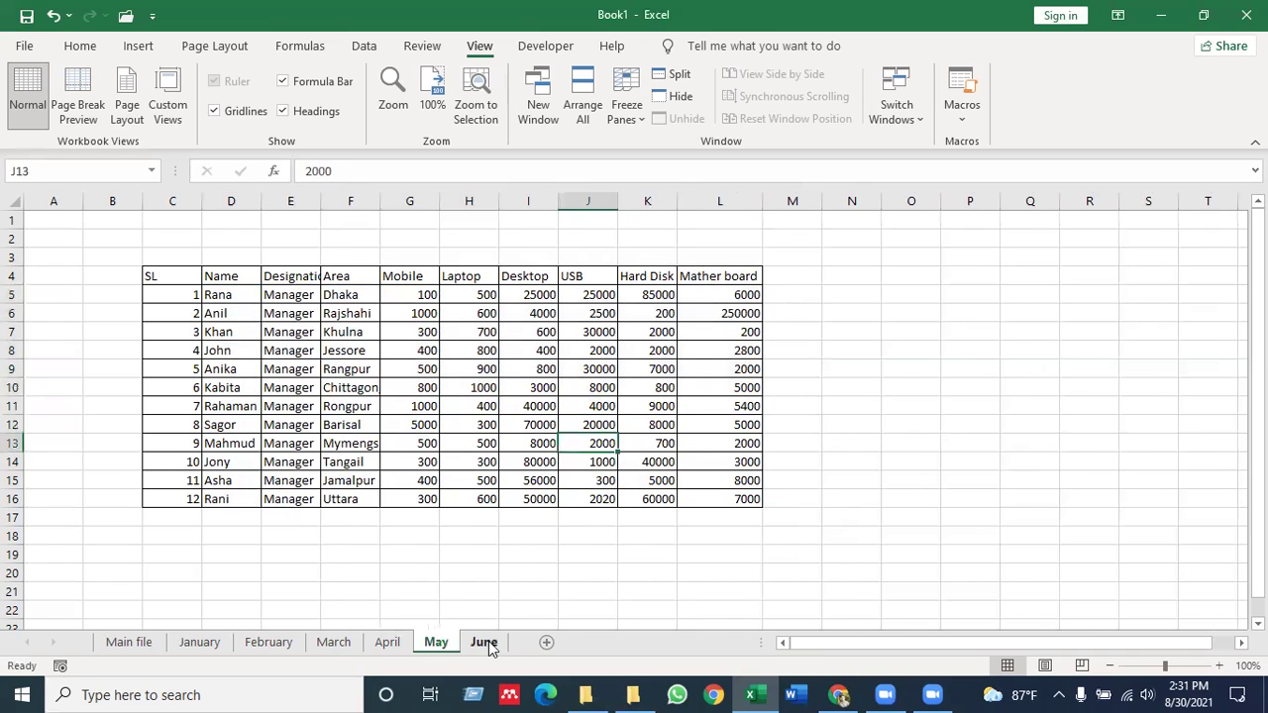
left_click(489, 642)
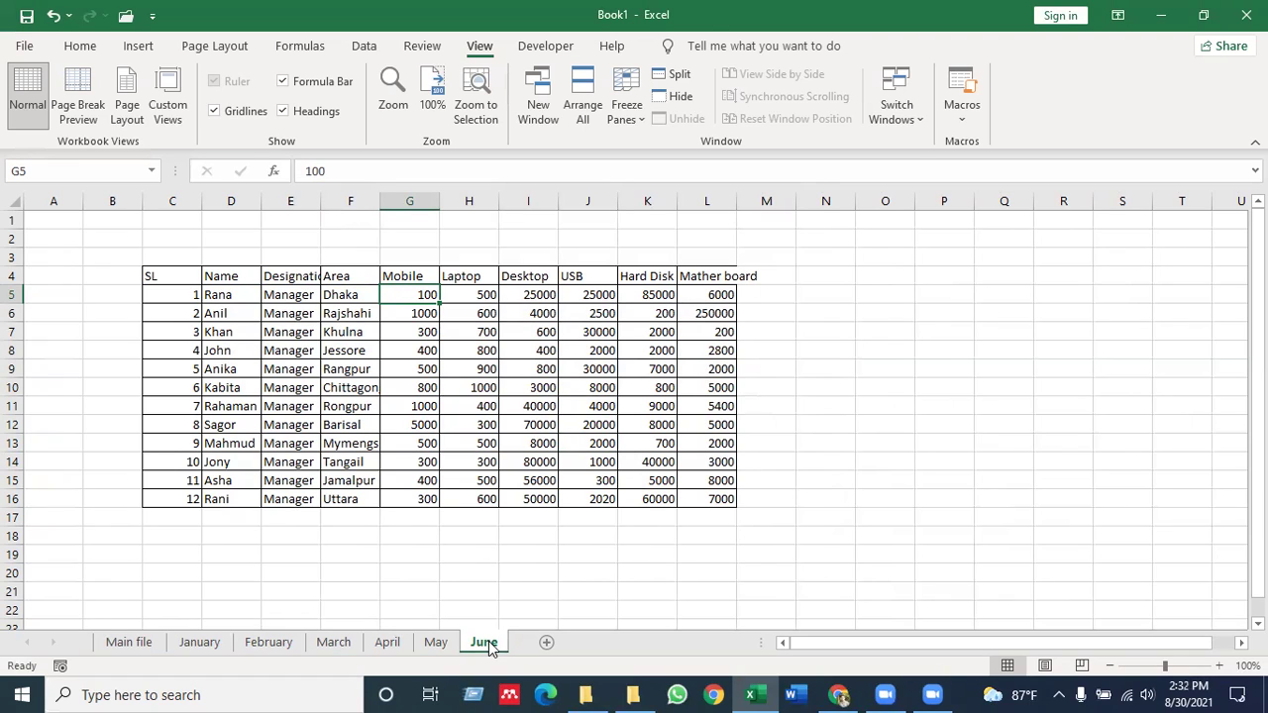
left_click(200, 644)
left_click(256, 646)
left_click(335, 644)
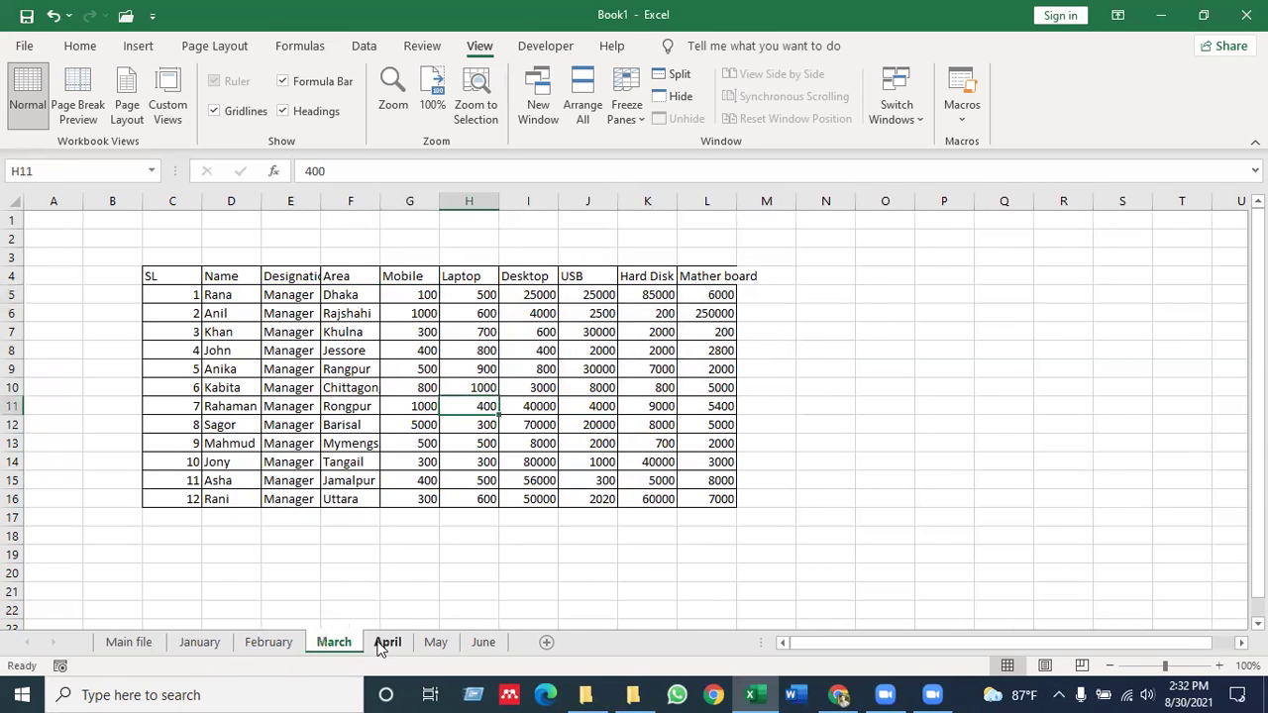
left_click(389, 643)
left_click(434, 643)
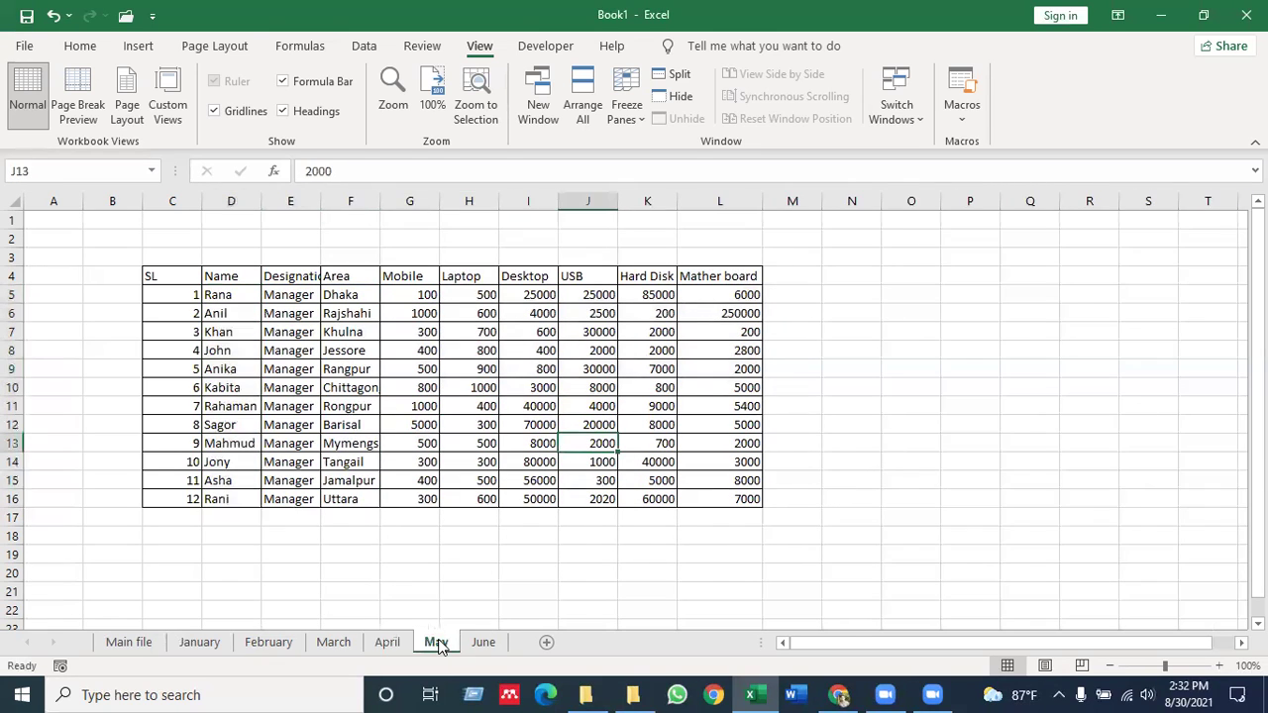
left_click(480, 644)
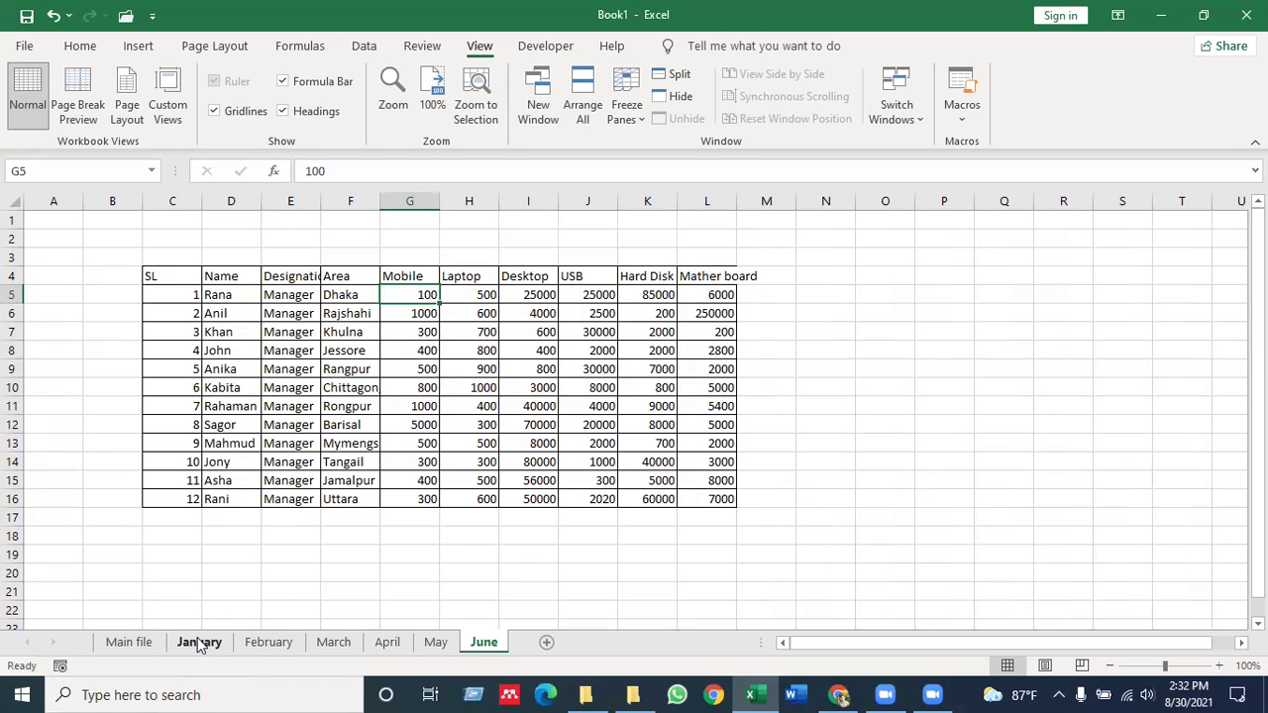
Examine the column headers and the first data row of the summary table on the Main file sheet.
left_click(138, 643)
left_click(405, 523)
left_click(418, 294)
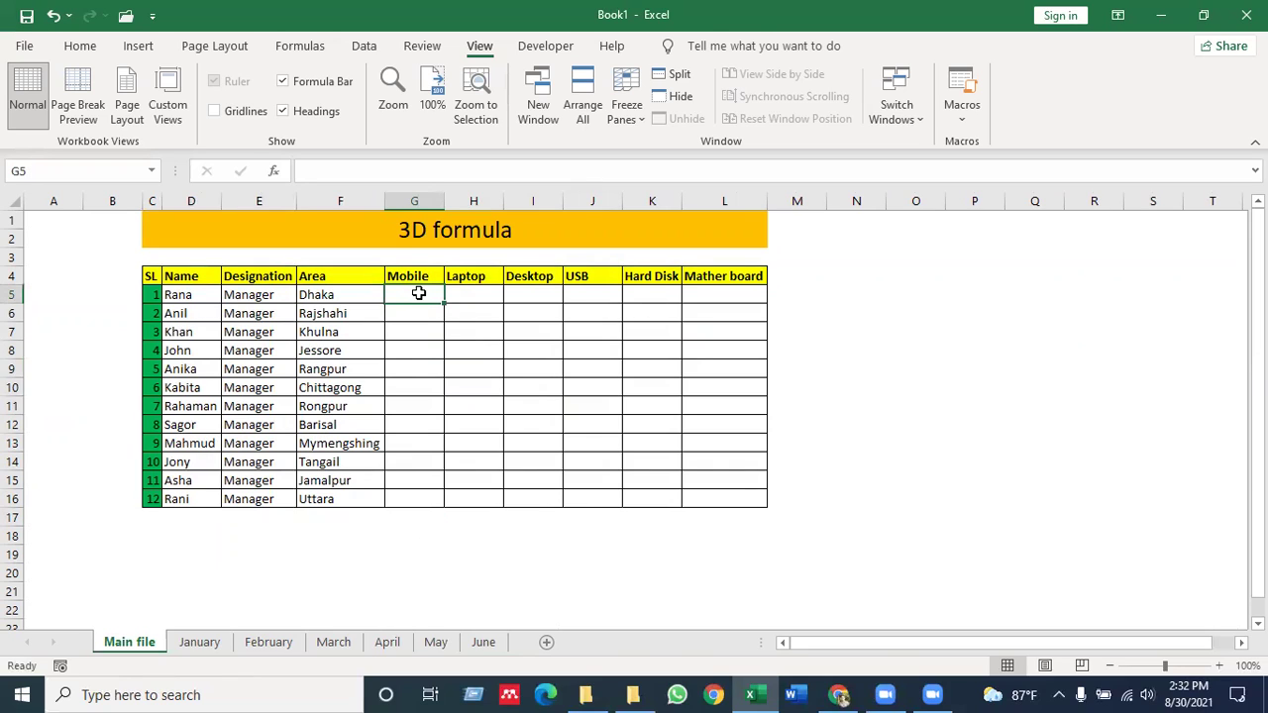
key("Up")
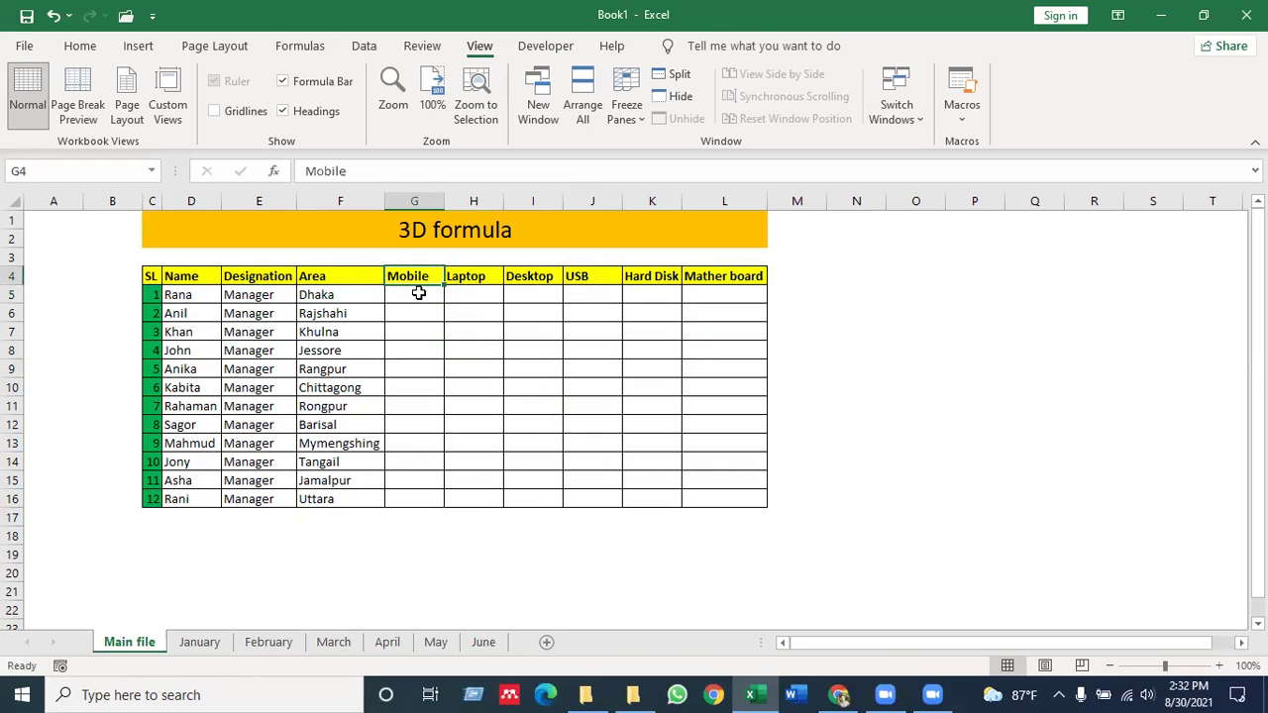
key("Right")
key("Right")
key("Right")
key("Right")
key("Right")
key("Left")
key("Left")
key("Left")
key("Left")
key("Left")
key("Left")
key("Left")
key("Left")
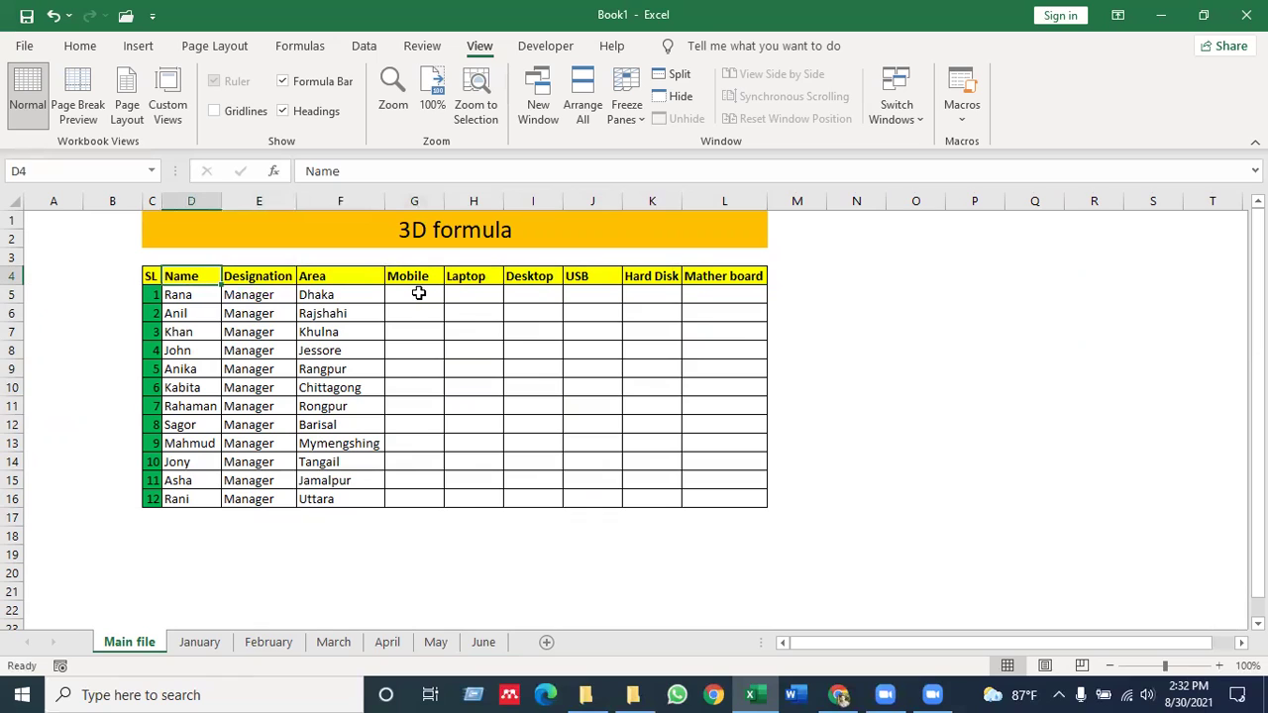
key("Down")
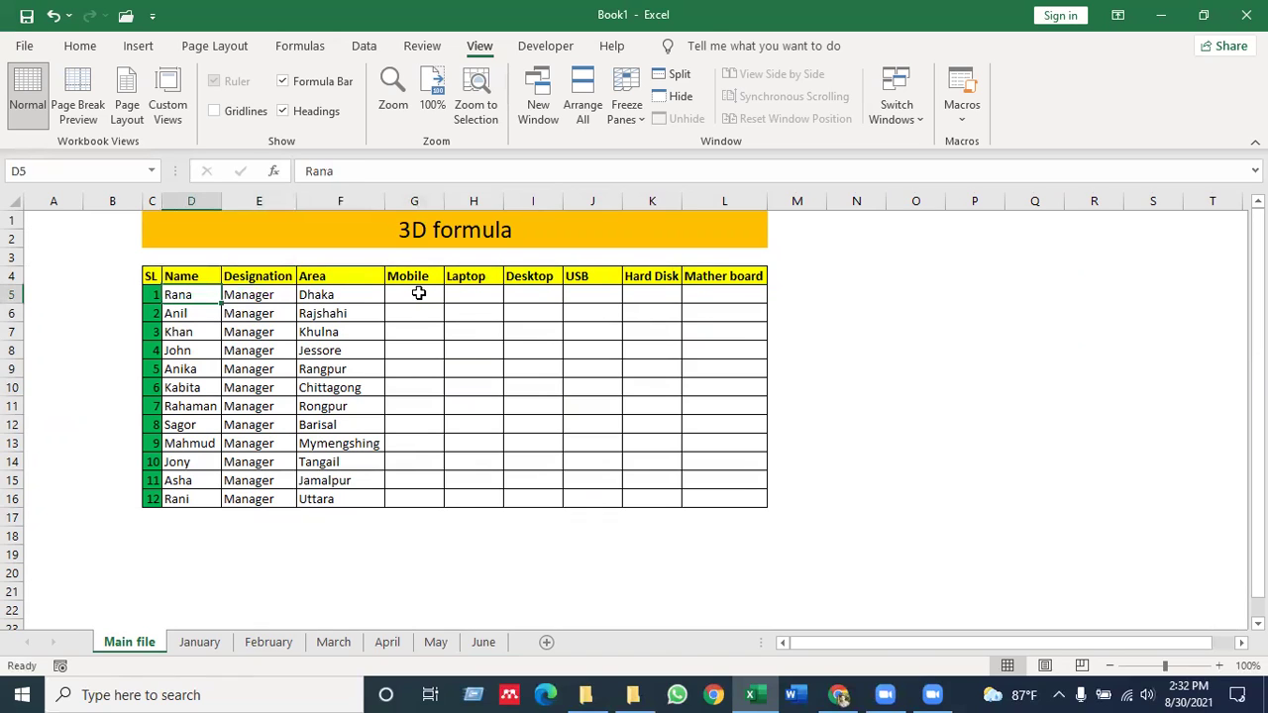
key("Right")
key("Right")
key("Right")
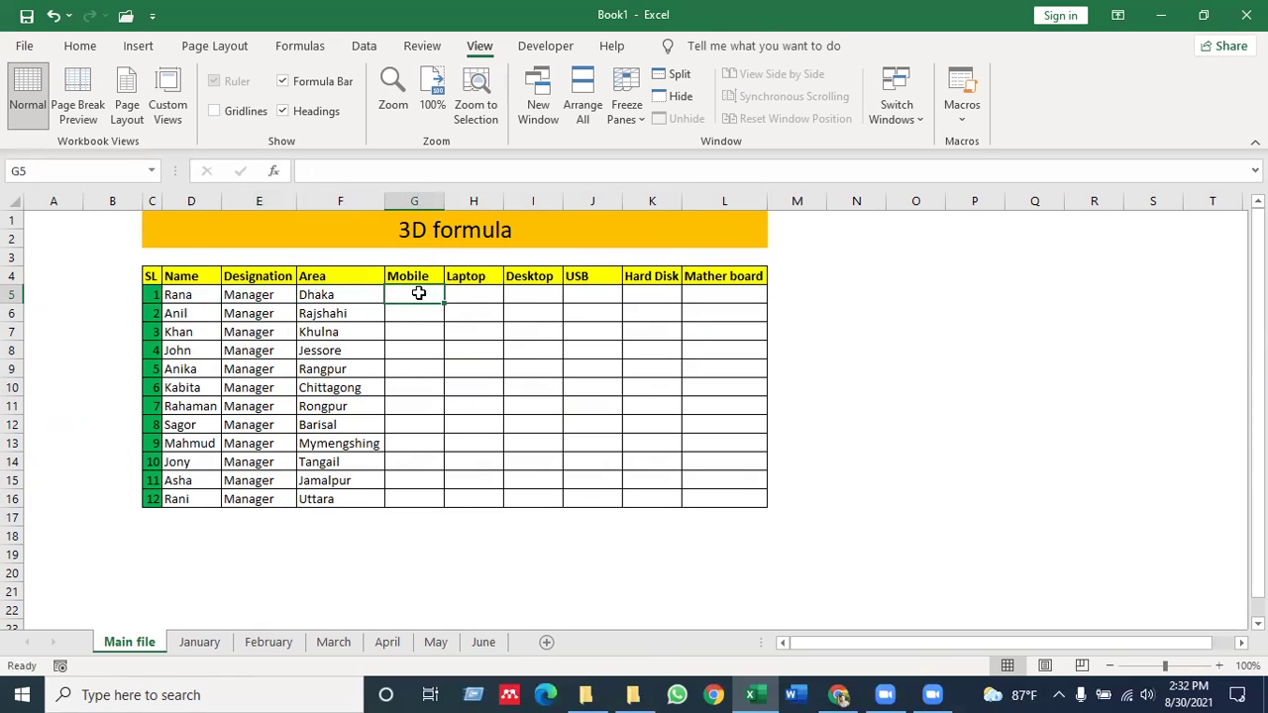
key("Right")
key("Right")
key("Right")
key("Right")
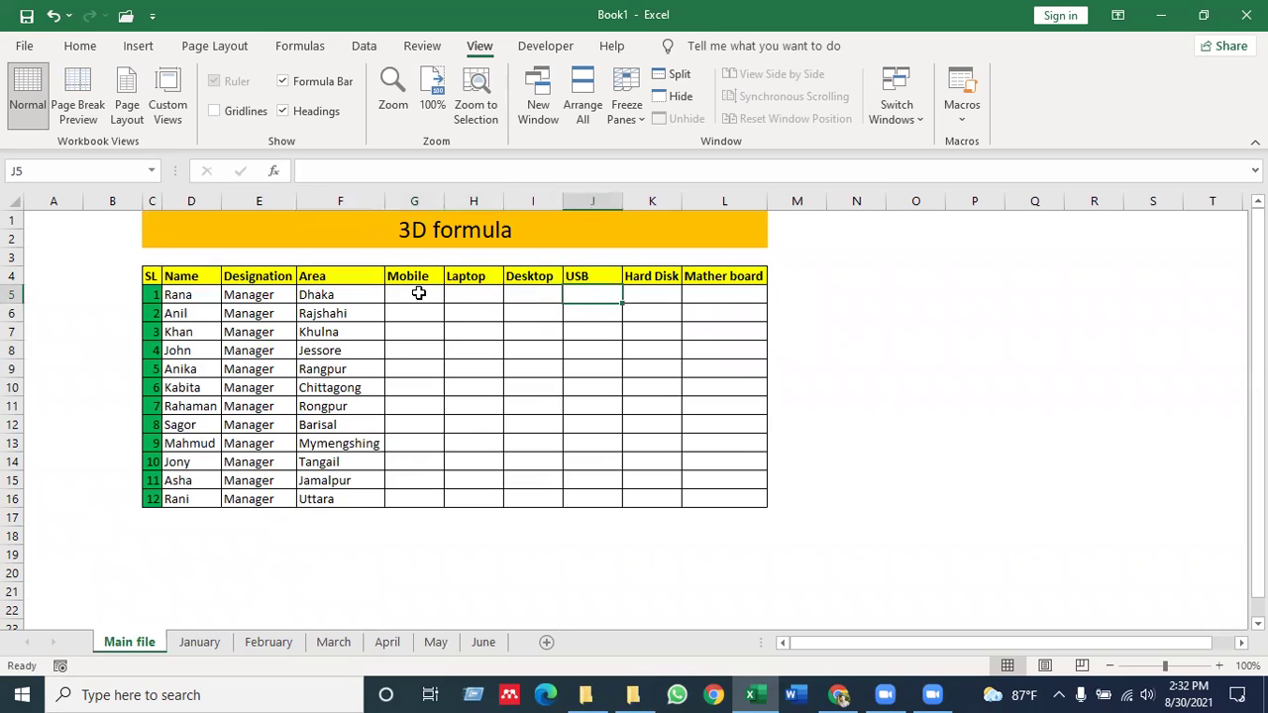
key("Right")
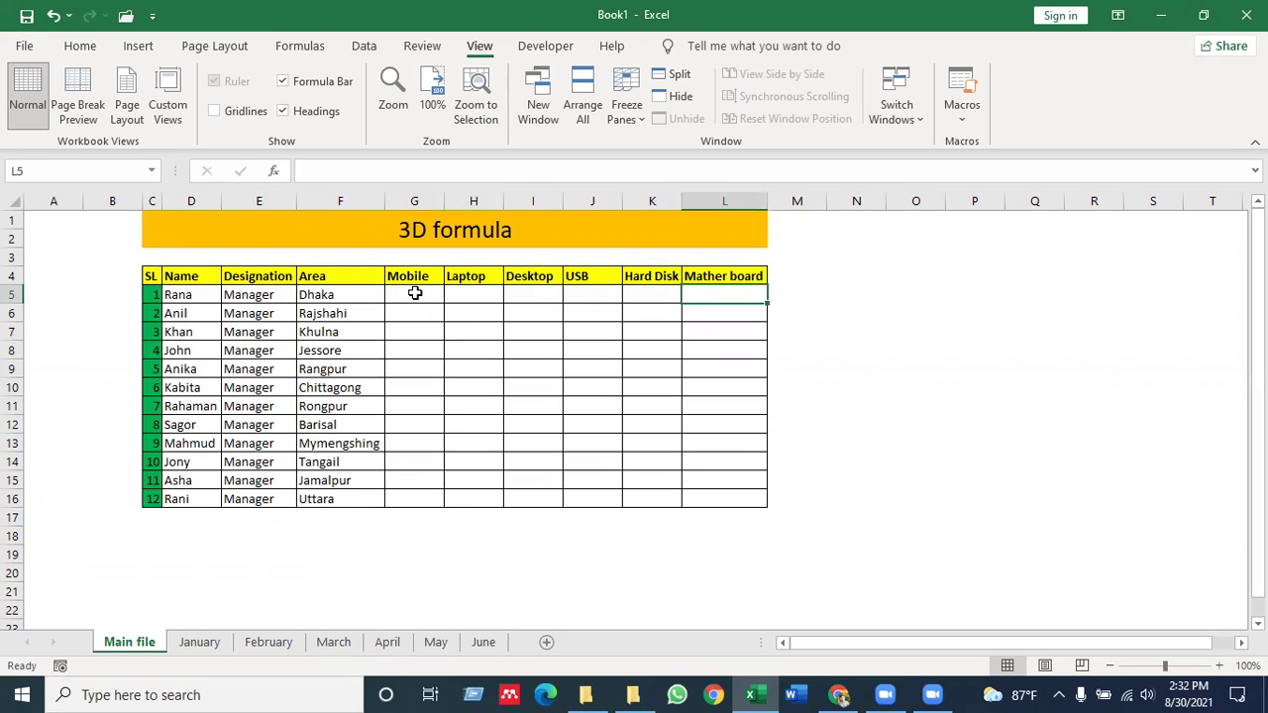
Enter a 3D AVERAGE formula in Main file cell G5 that averages cell G5 across the January to June sheets.
left_click(414, 293)
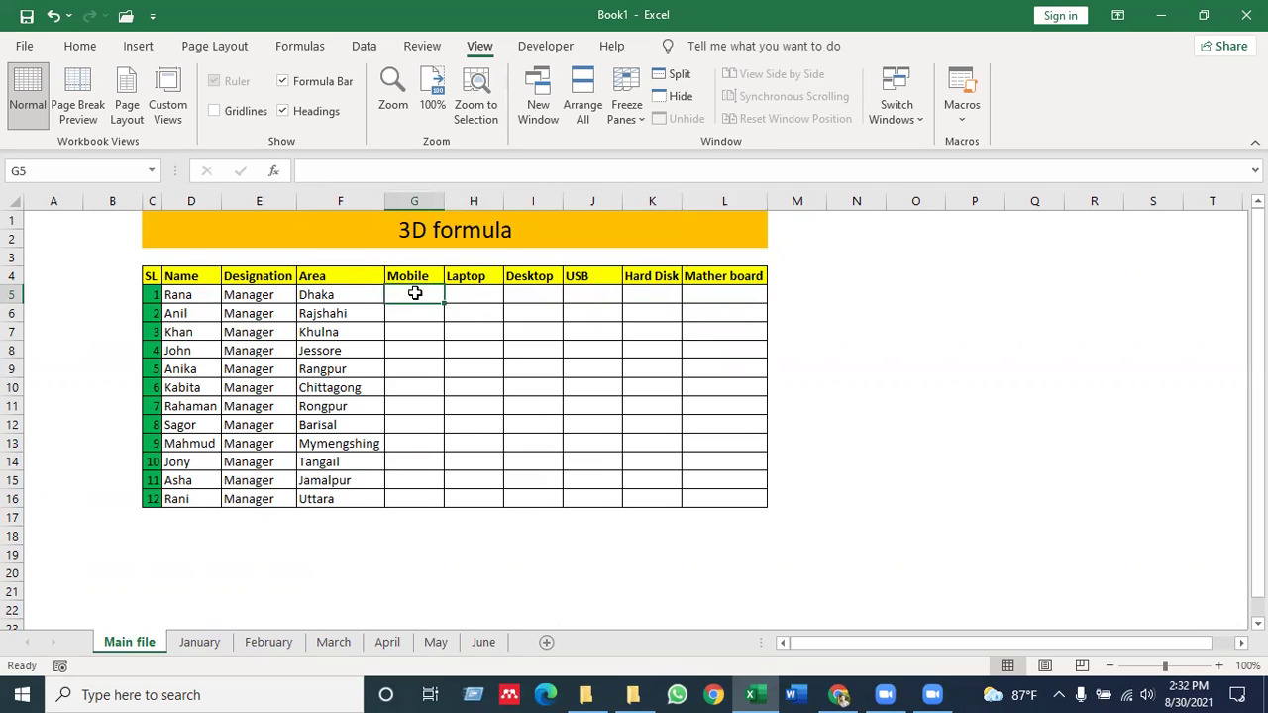
type("=")
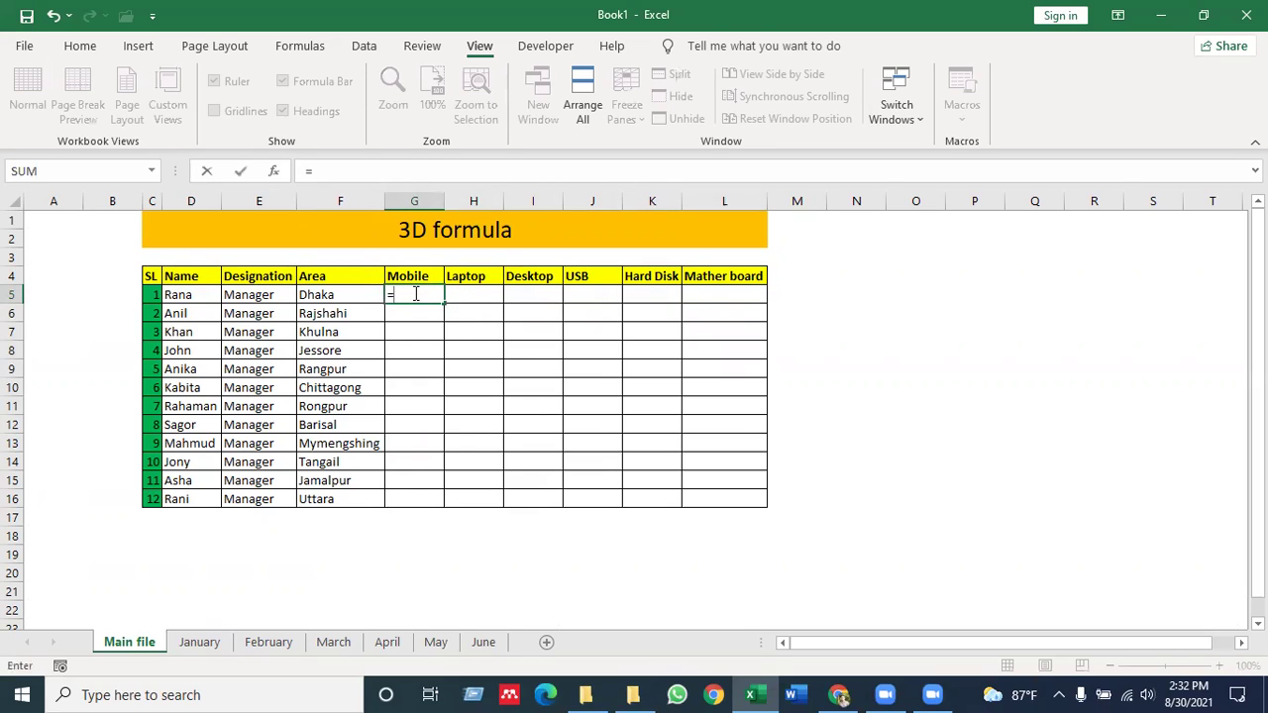
type("ave")
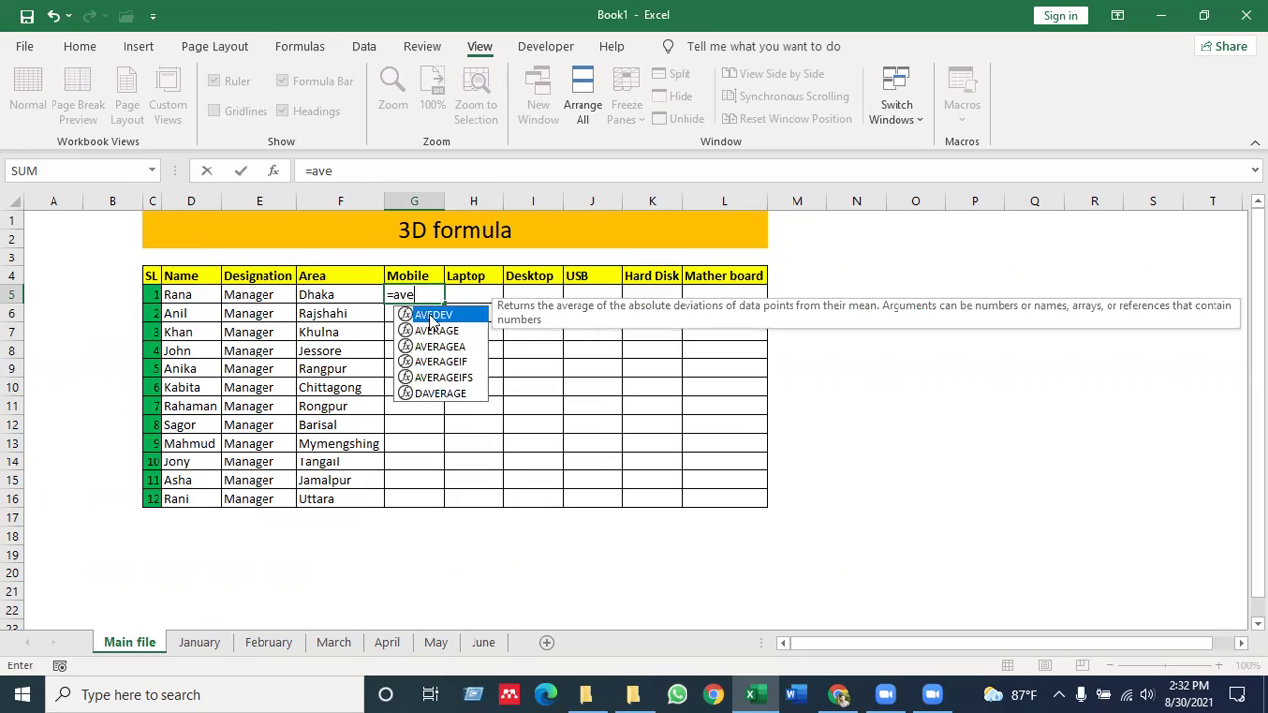
left_click(443, 332)
double_click(443, 332)
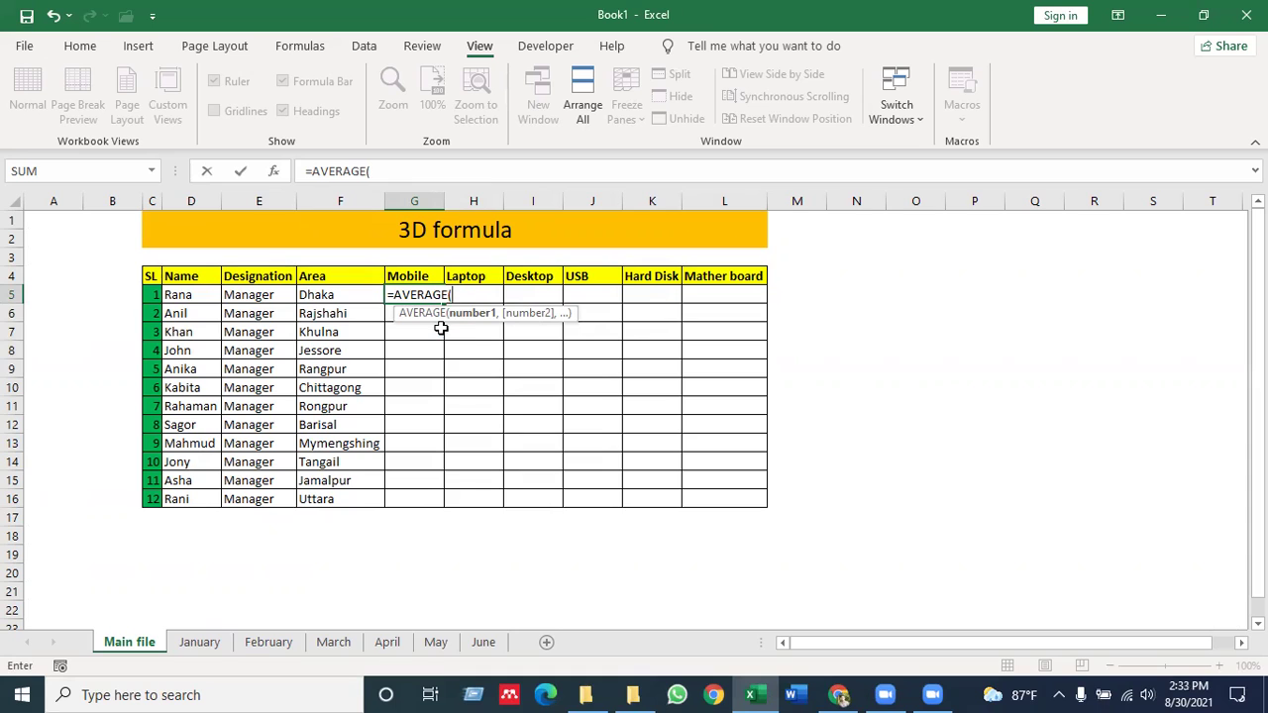
left_click(193, 645)
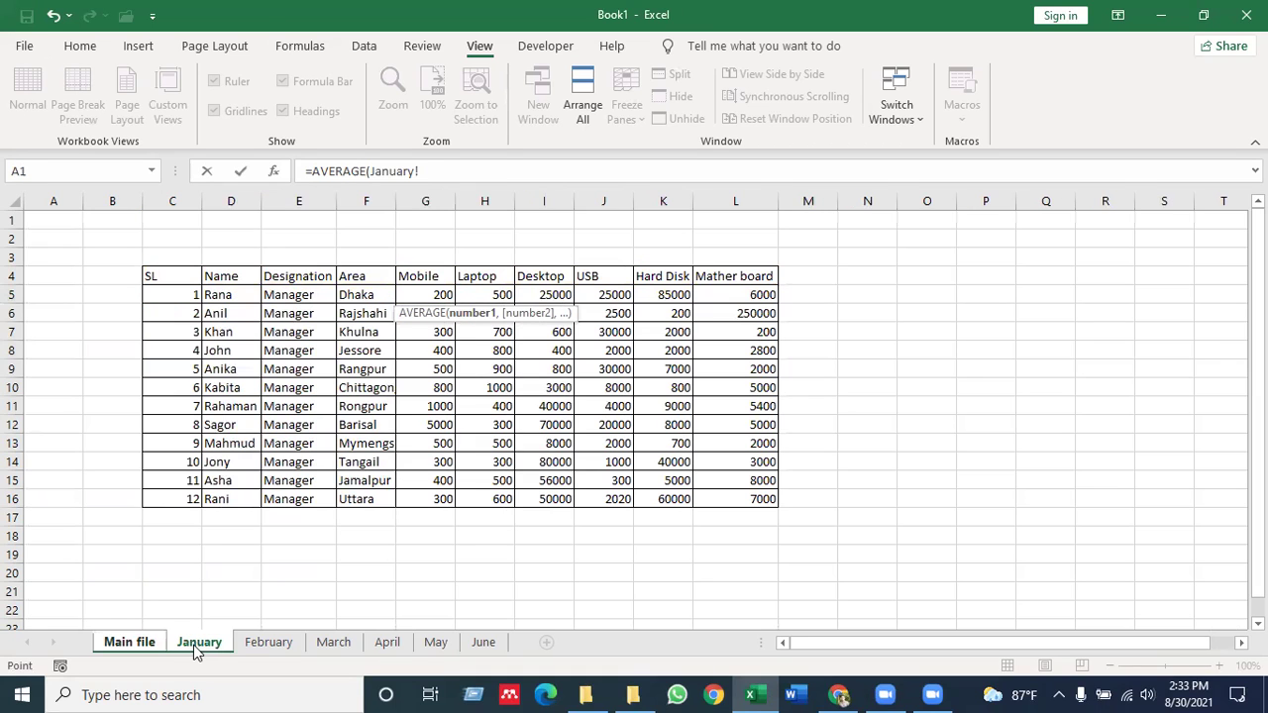
left_click(438, 295)
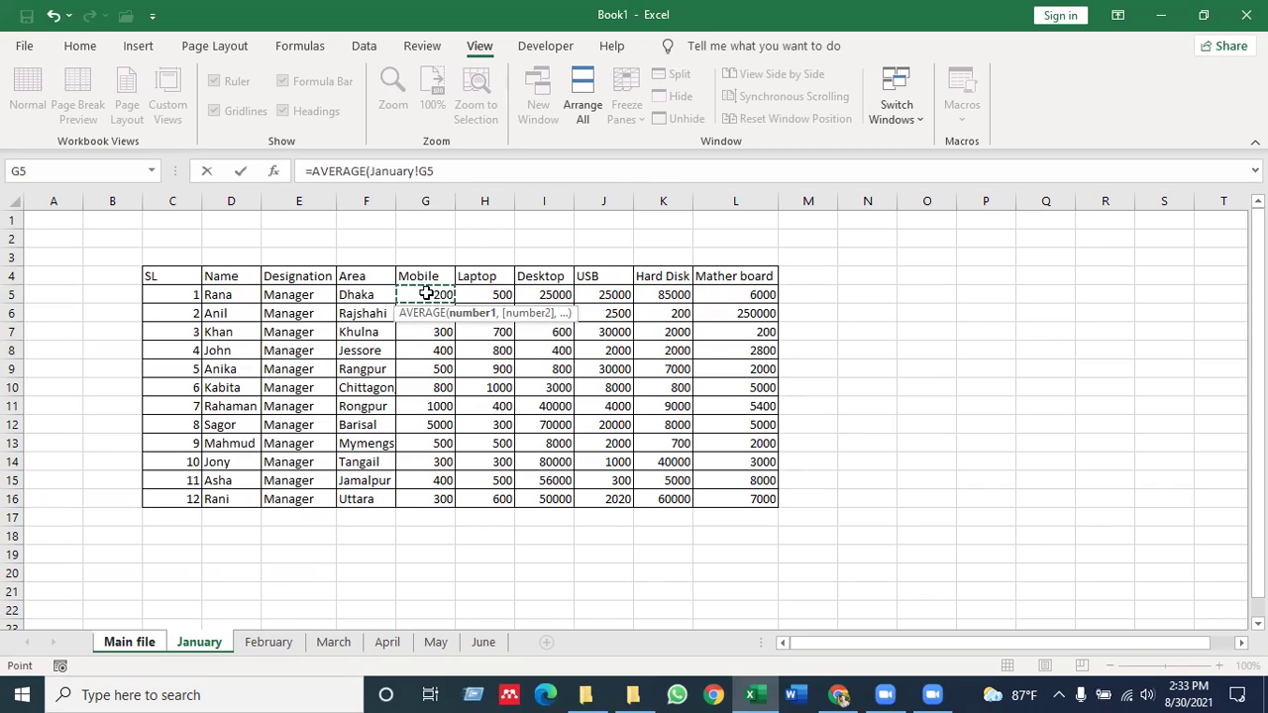
left_click(271, 643, "shift")
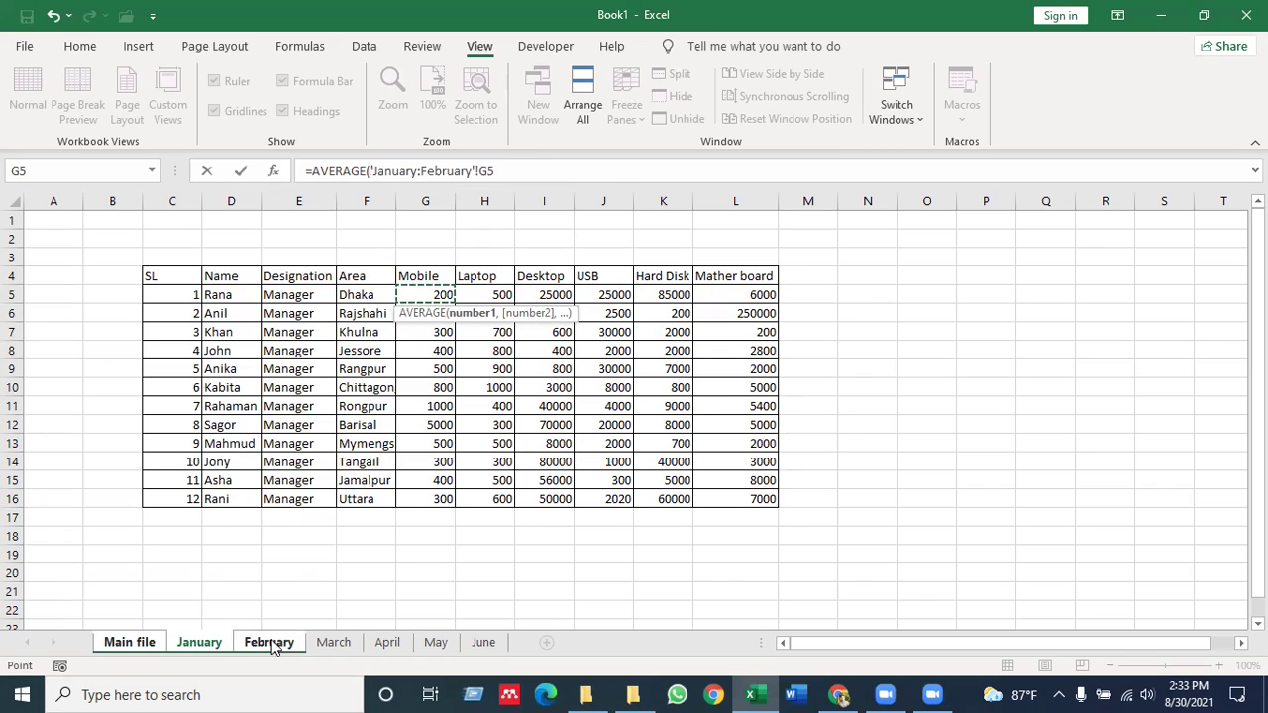
left_click(334, 643, "shift")
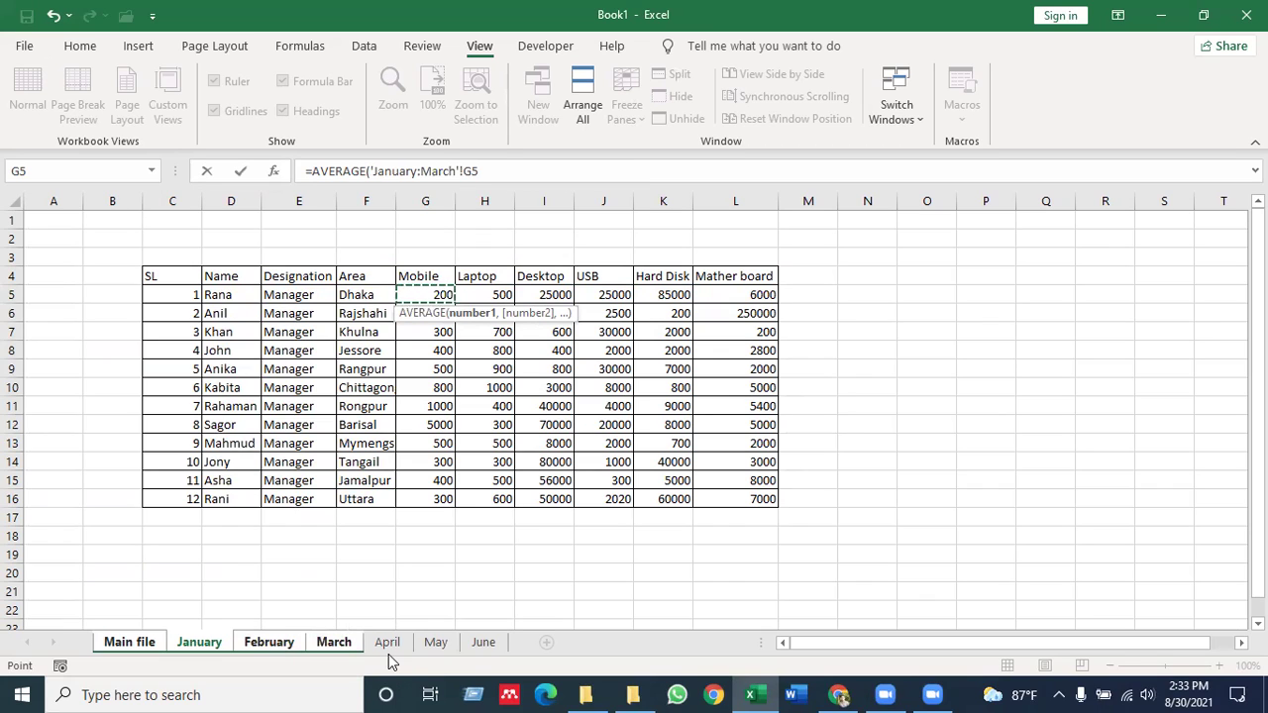
left_click(389, 652, "shift")
left_click(435, 649, "shift")
left_click(483, 649, "shift")
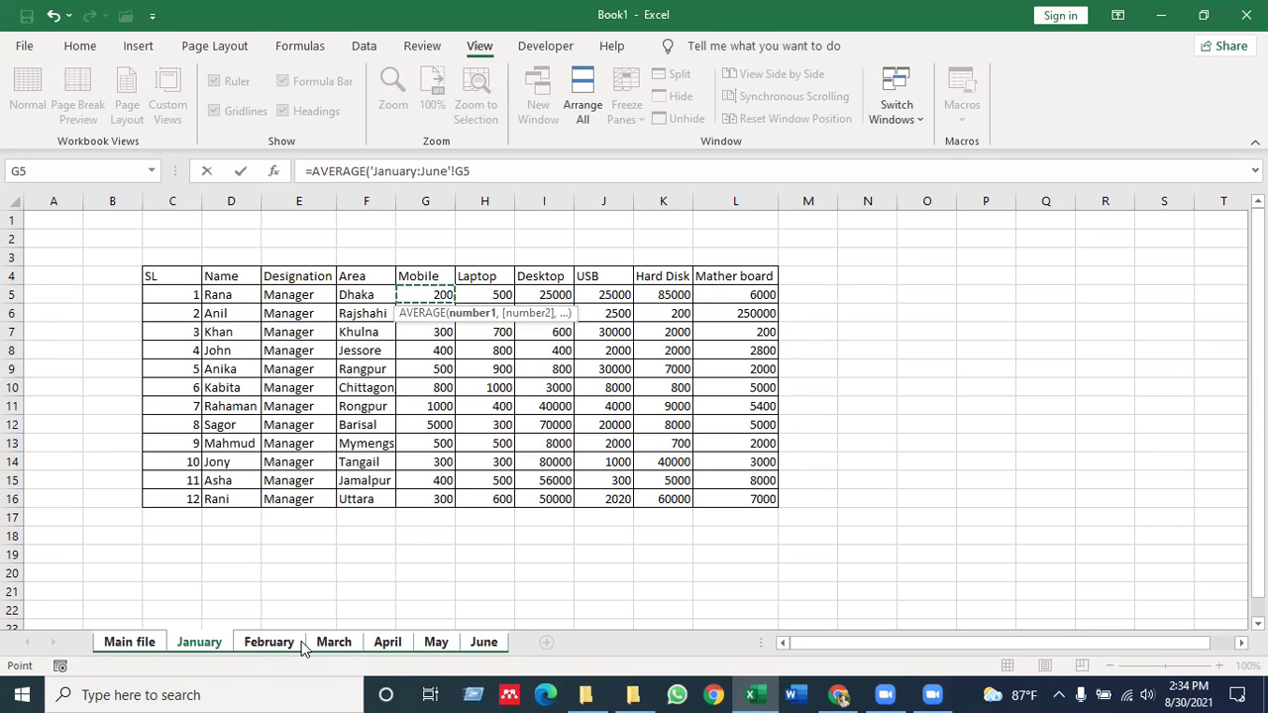
key("Return")
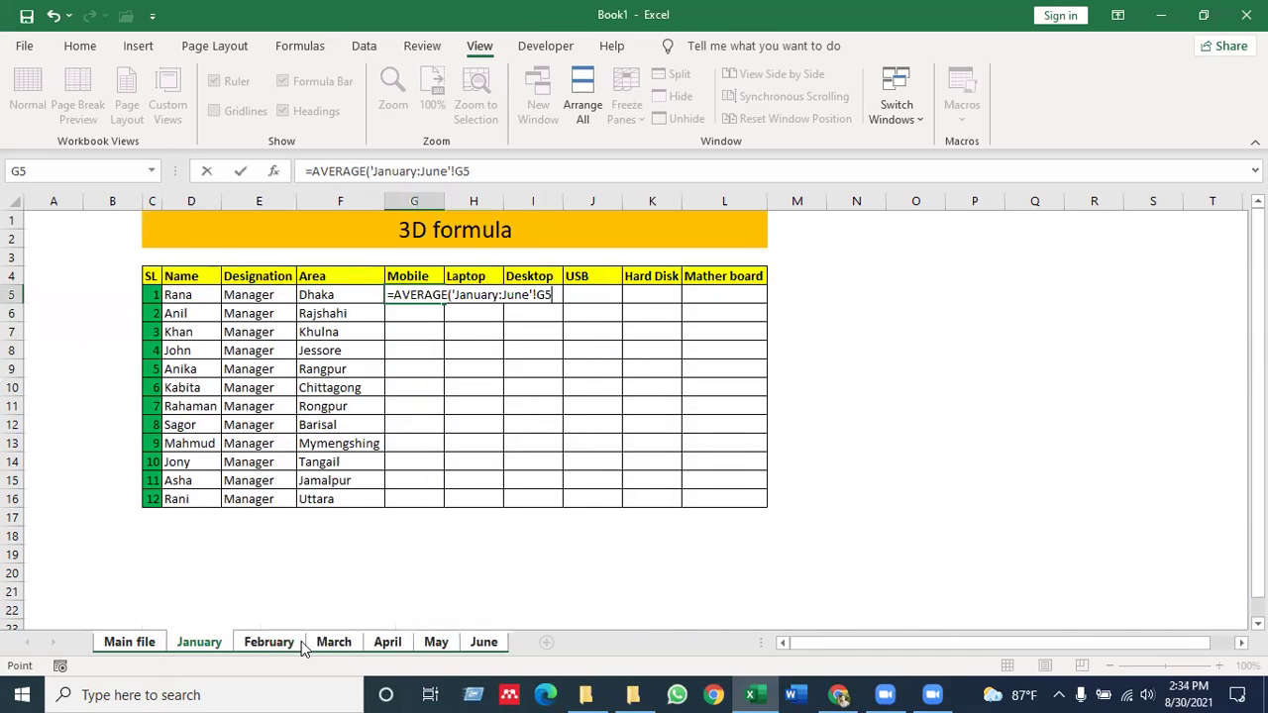
Fill the average formula from G5 across to L5 and check the copied formulas in the Laptop, Desktop and USB columns.
left_click(424, 294)
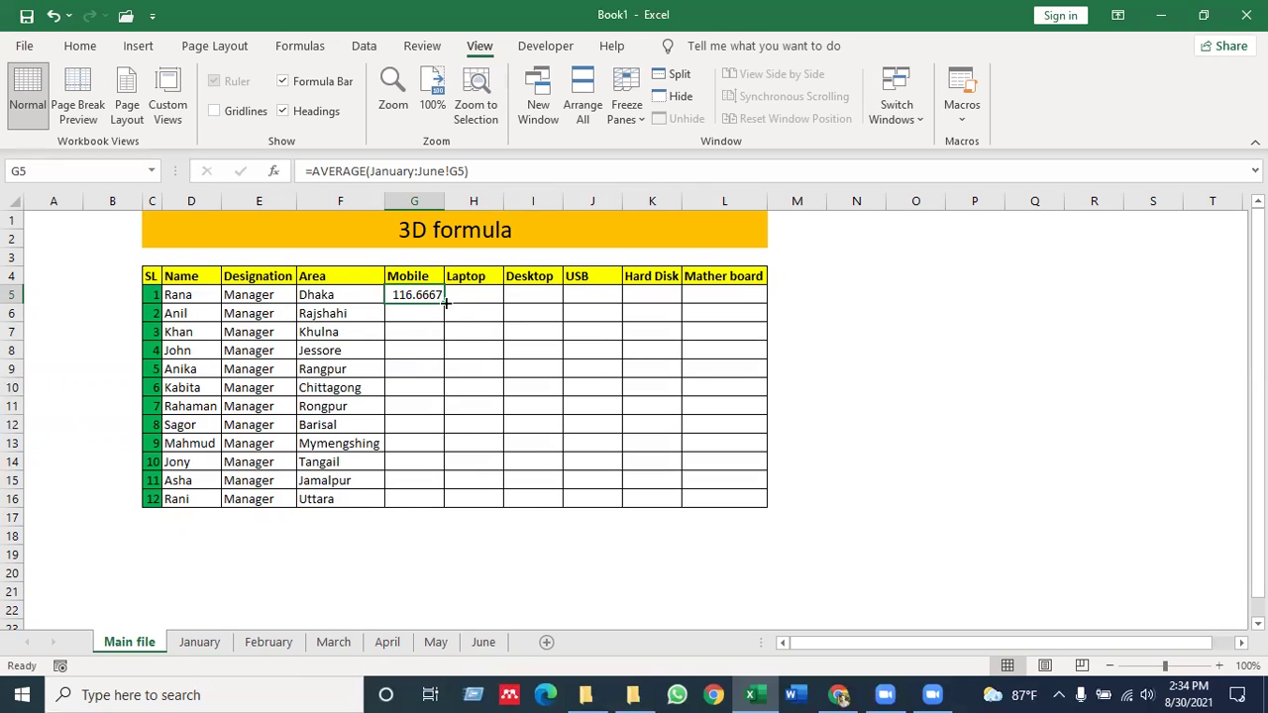
left_click_drag(445, 304, 751, 302)
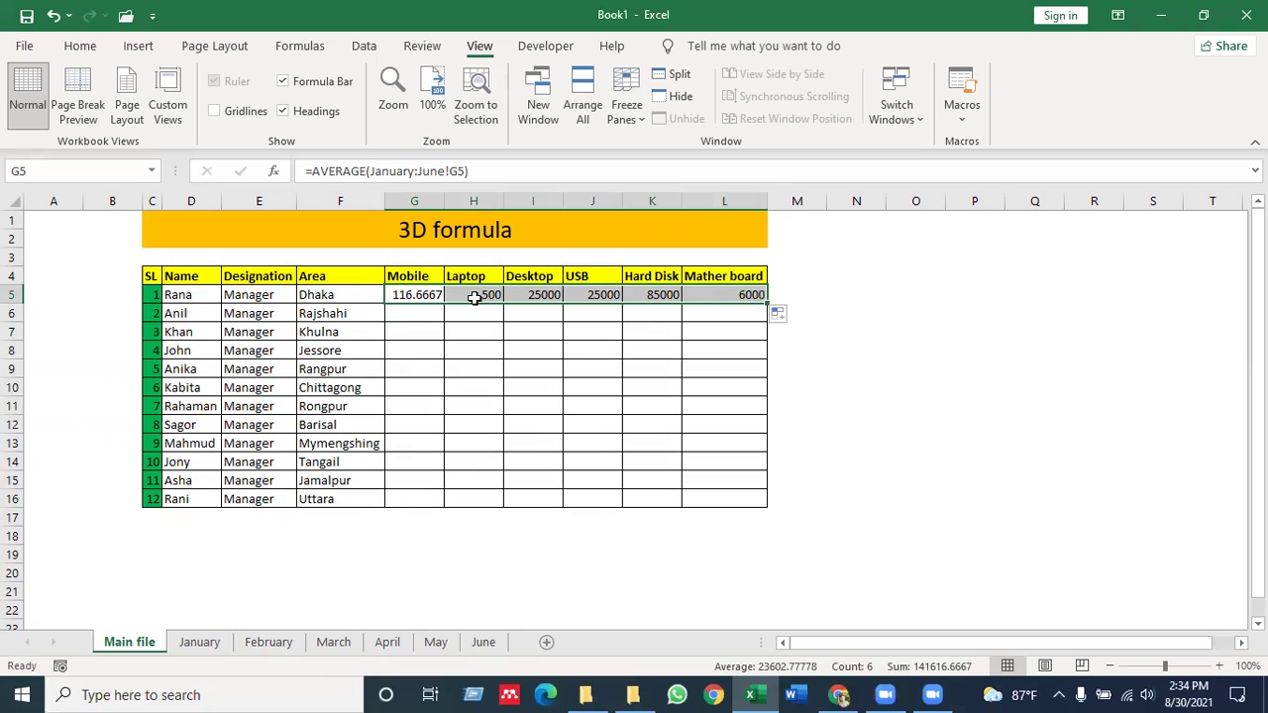
left_click(476, 296)
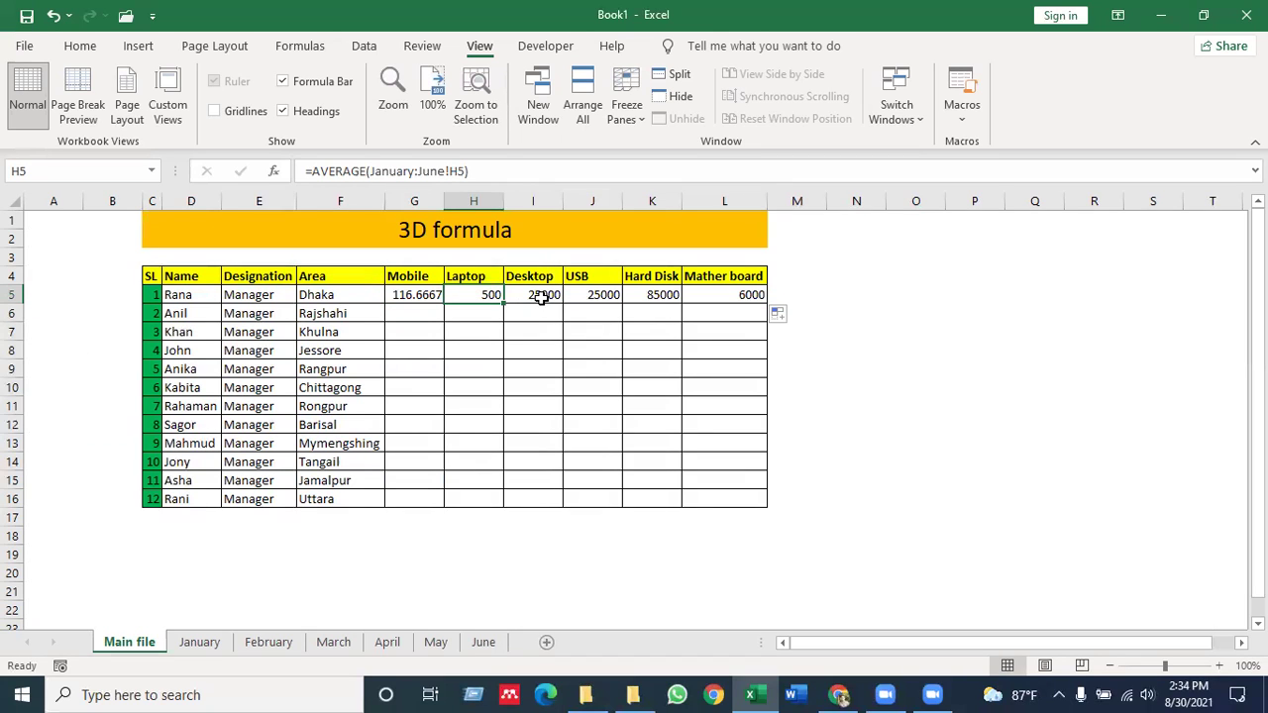
left_click(534, 296)
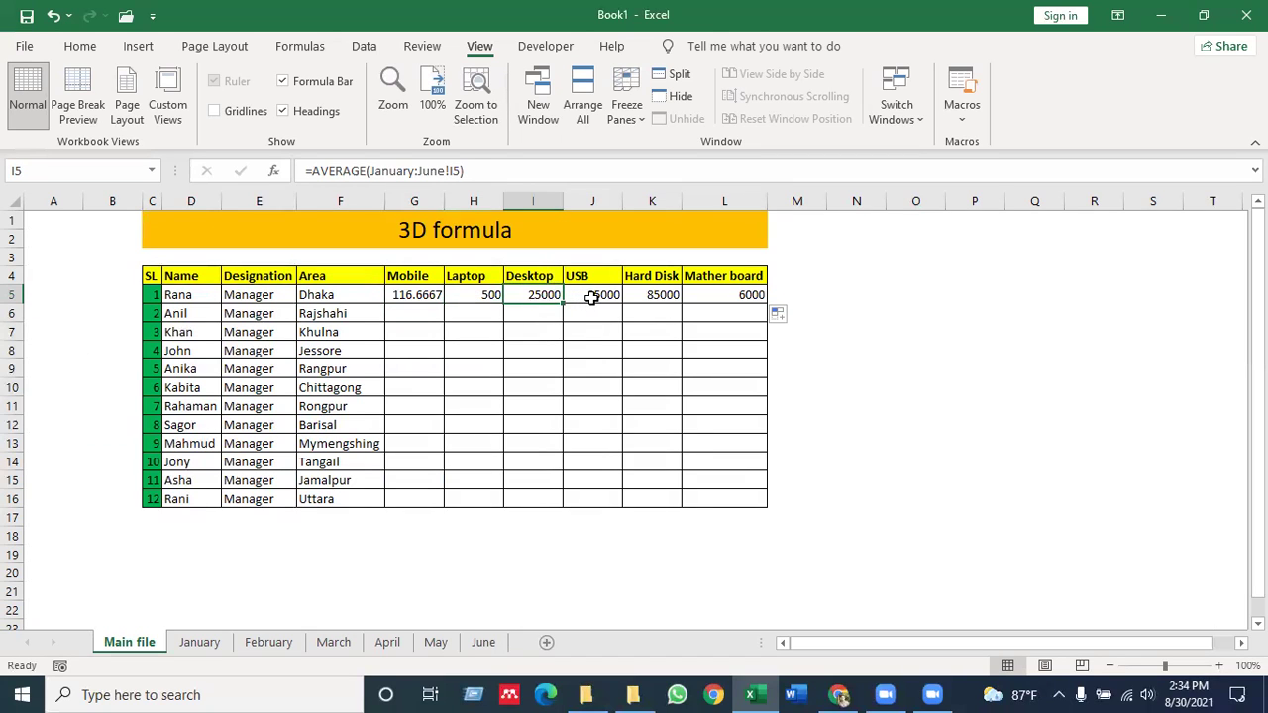
left_click(591, 296)
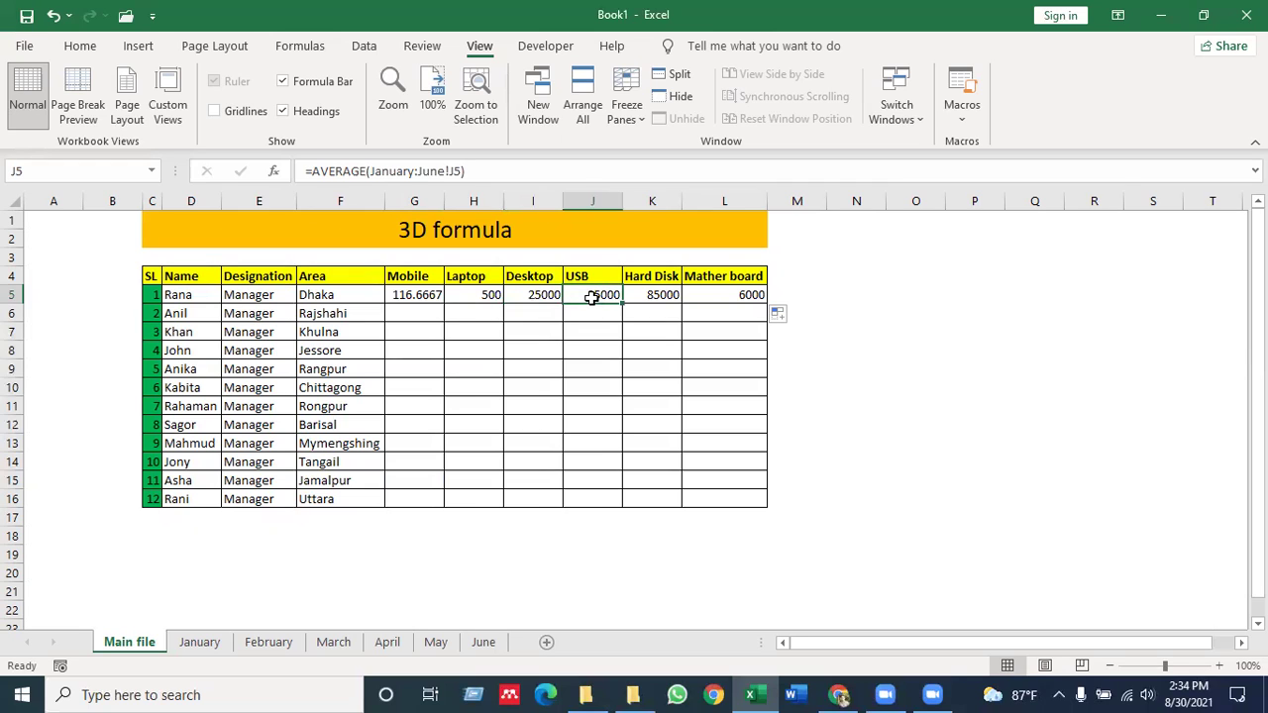
Check the average formulas in row 5 of the Hard Disk, Mather board and Mobile columns.
left_click(643, 296)
left_click(730, 297)
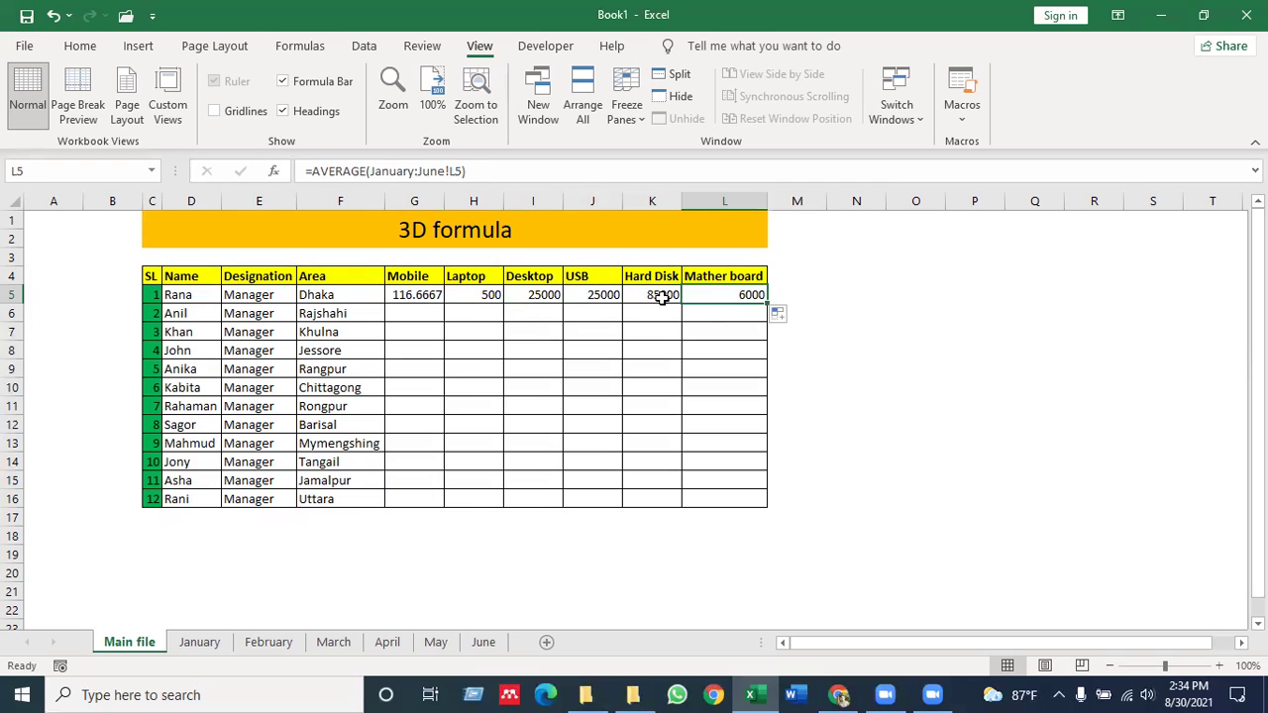
left_click(411, 297)
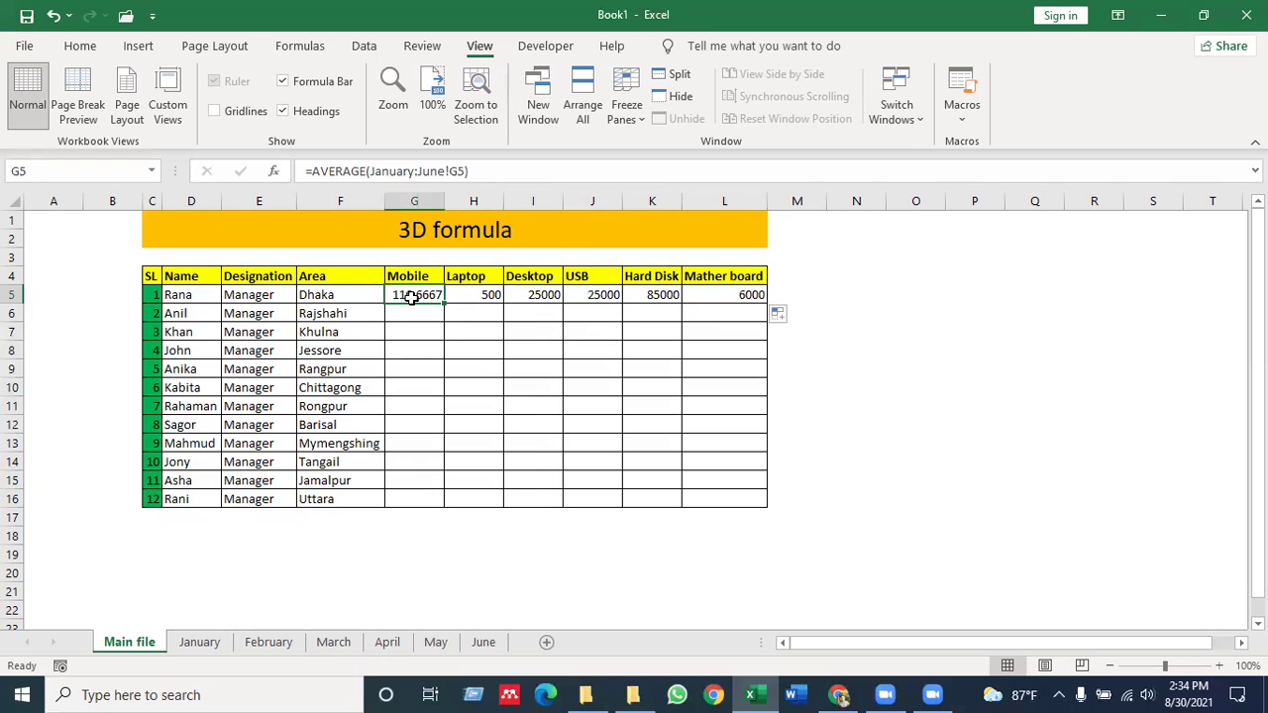
Fill the average formulas from G5:L5 down to row 16 and check the copied formula in I10.
left_click_drag(410, 294, 733, 291)
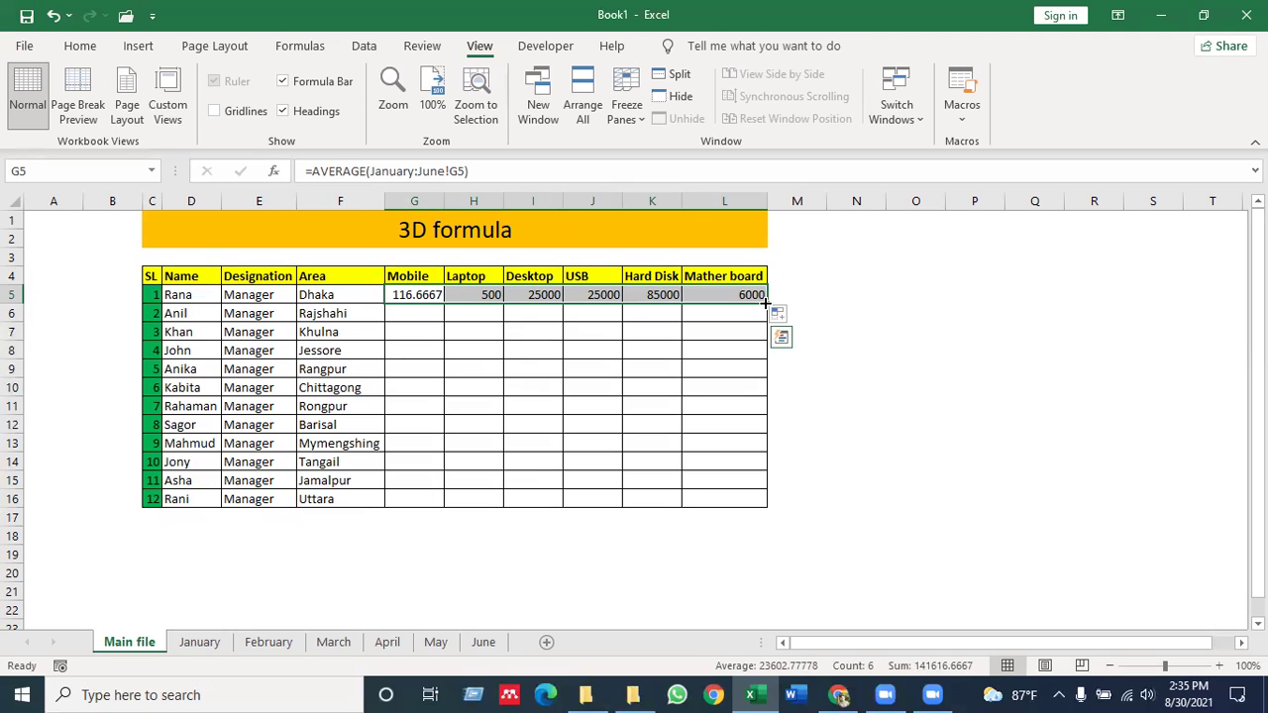
left_click_drag(766, 303, 766, 502)
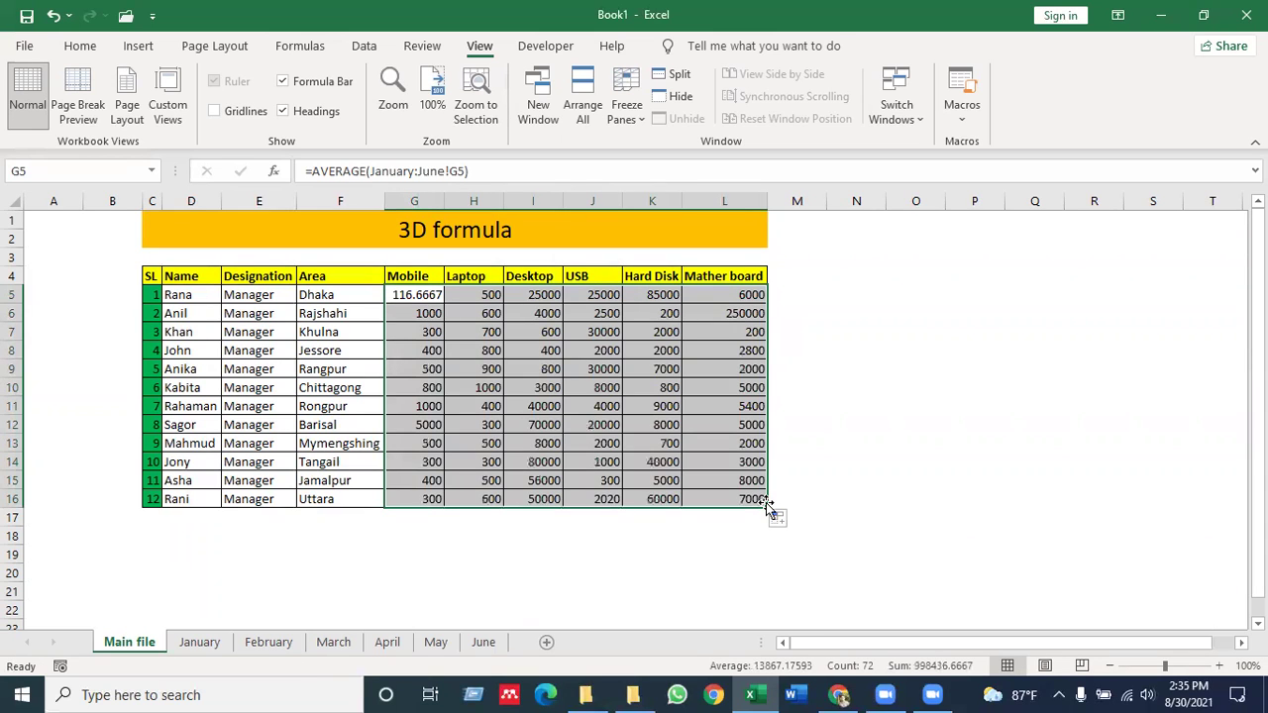
left_click(701, 539)
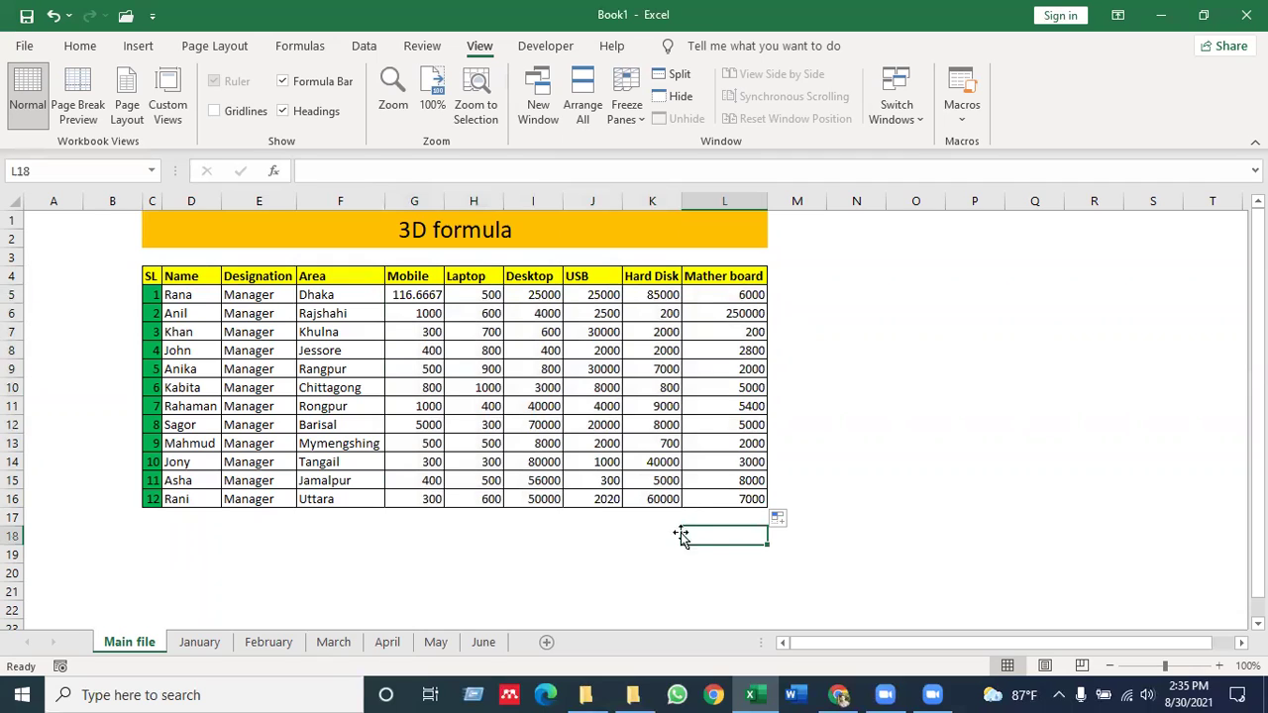
left_click(510, 389)
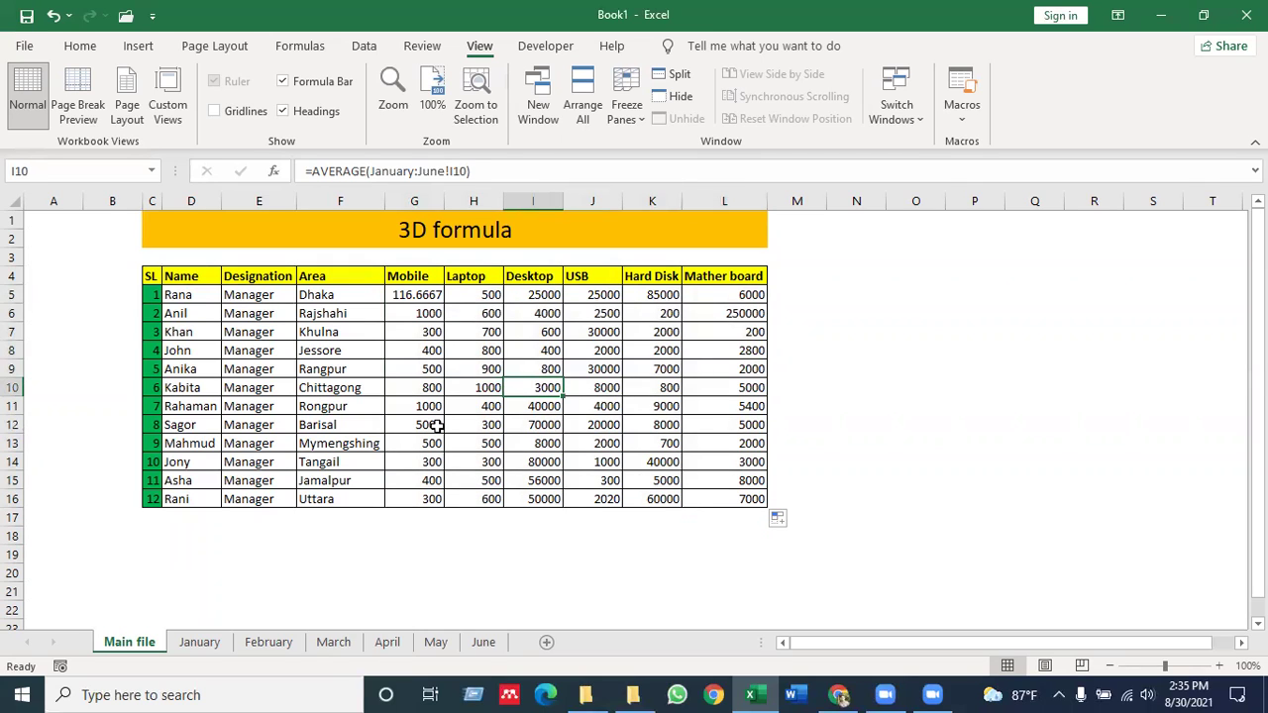